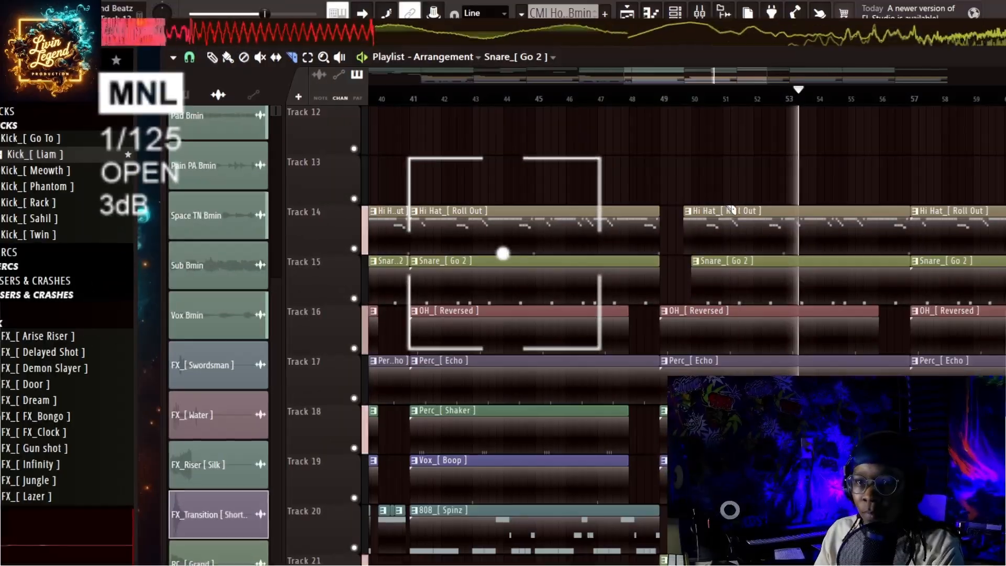
Slice the Hi Hat_[ Roll Out ] clip on Track 14 near bars 51 and 52
drag(724, 247, 724, 256)
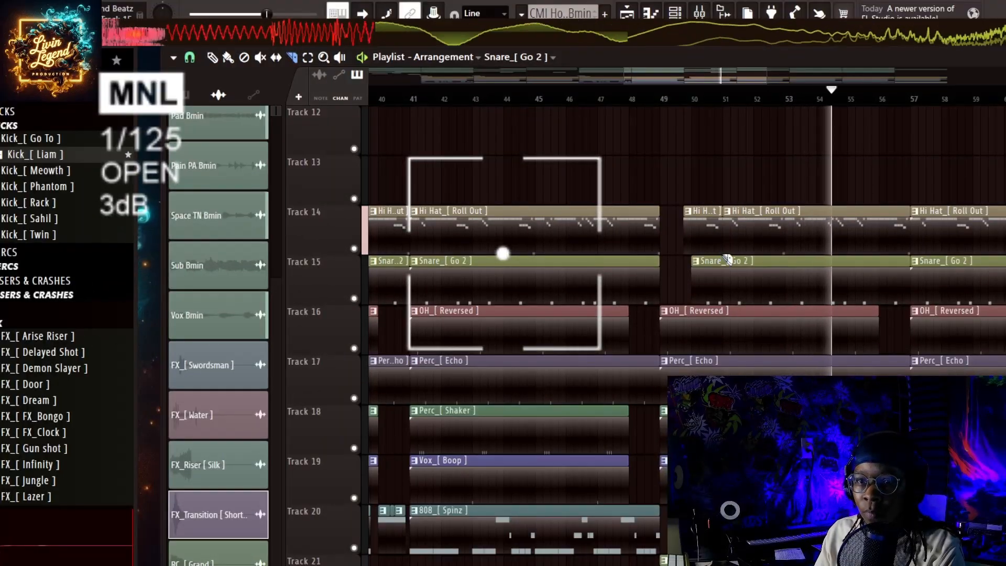
drag(761, 205, 760, 256)
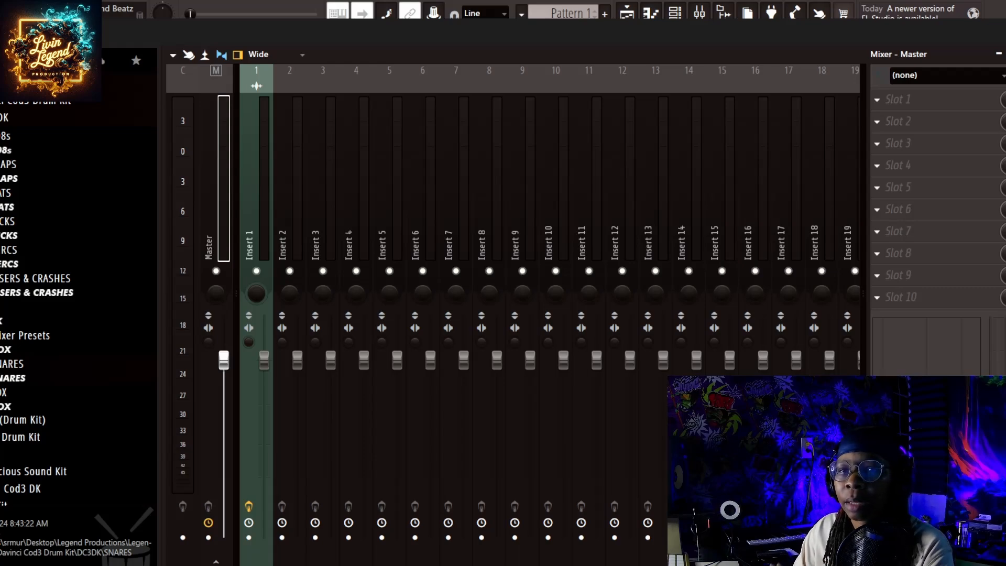
Bring up the channel rack, open the Yung W Kyz Bmin instrument and play its pattern
key(F6)
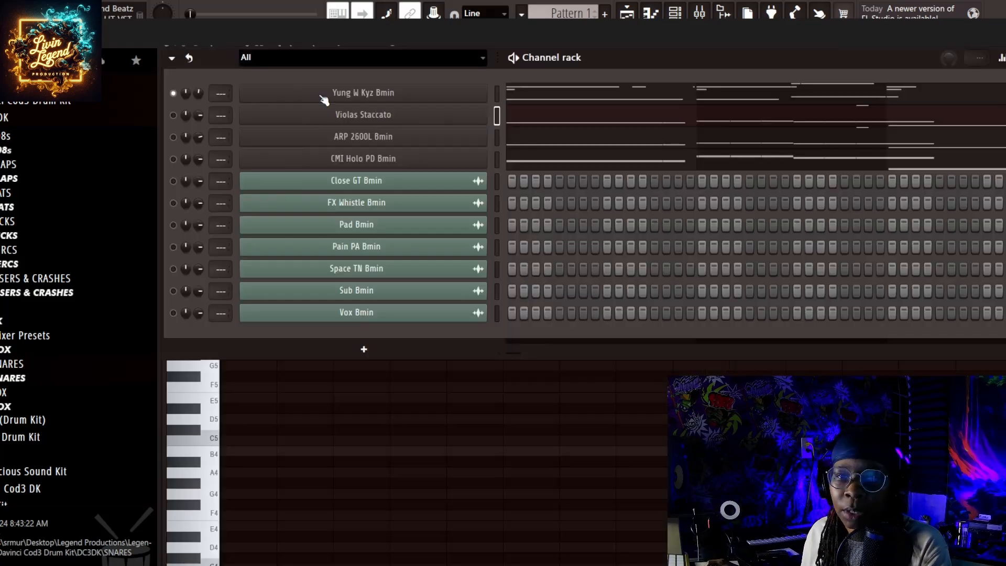
click(410, 95)
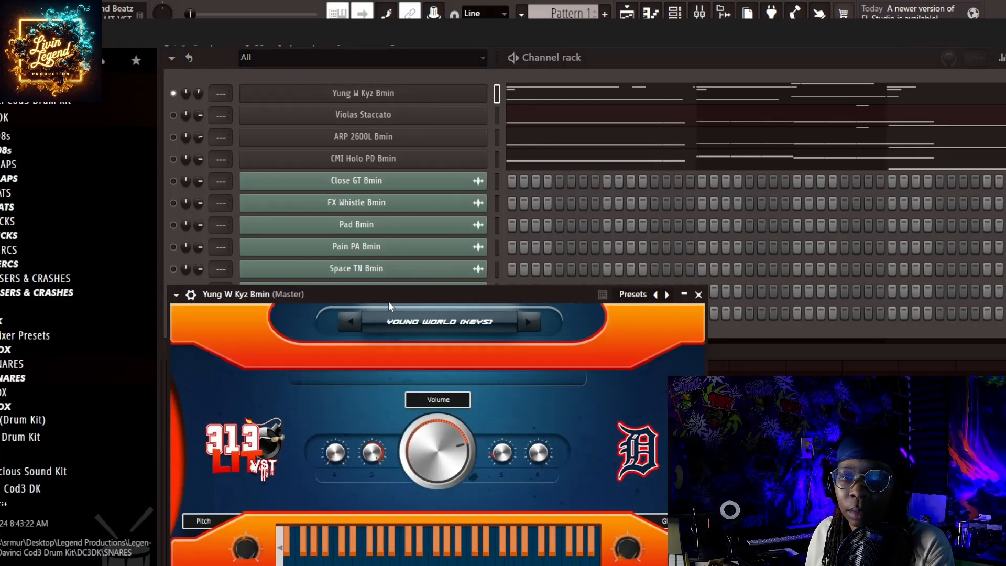
drag(389, 301, 389, 301)
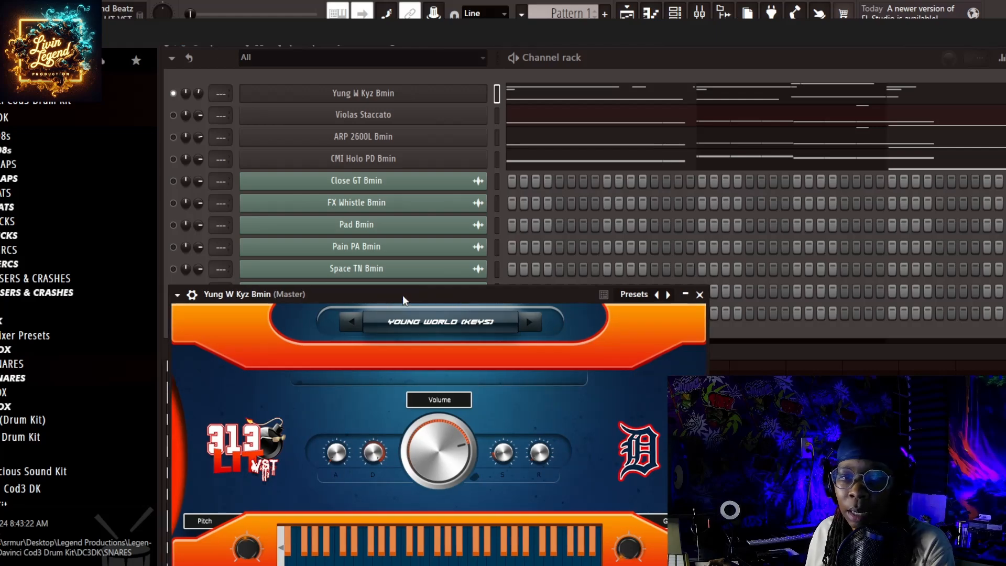
drag(401, 294, 397, 294)
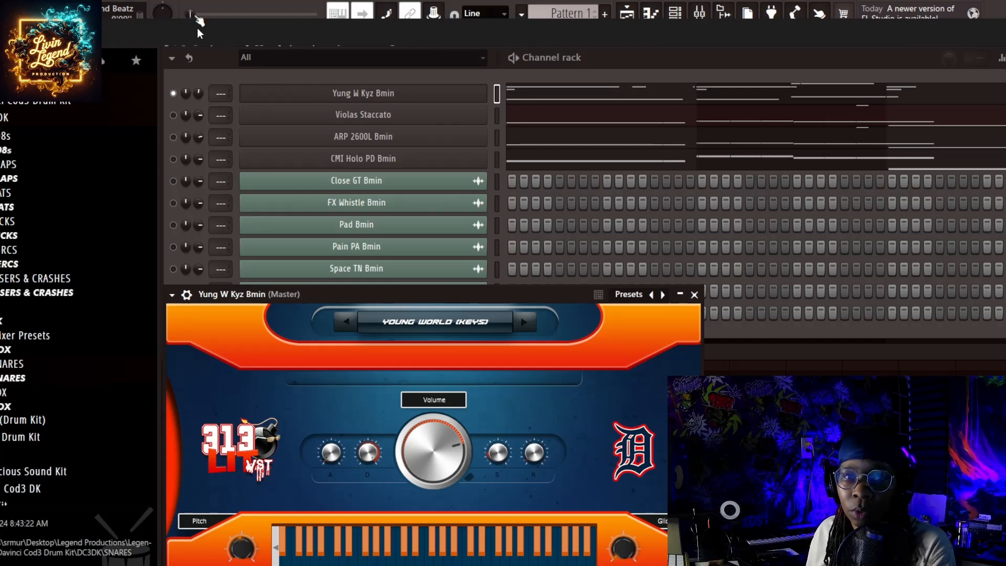
key(space)
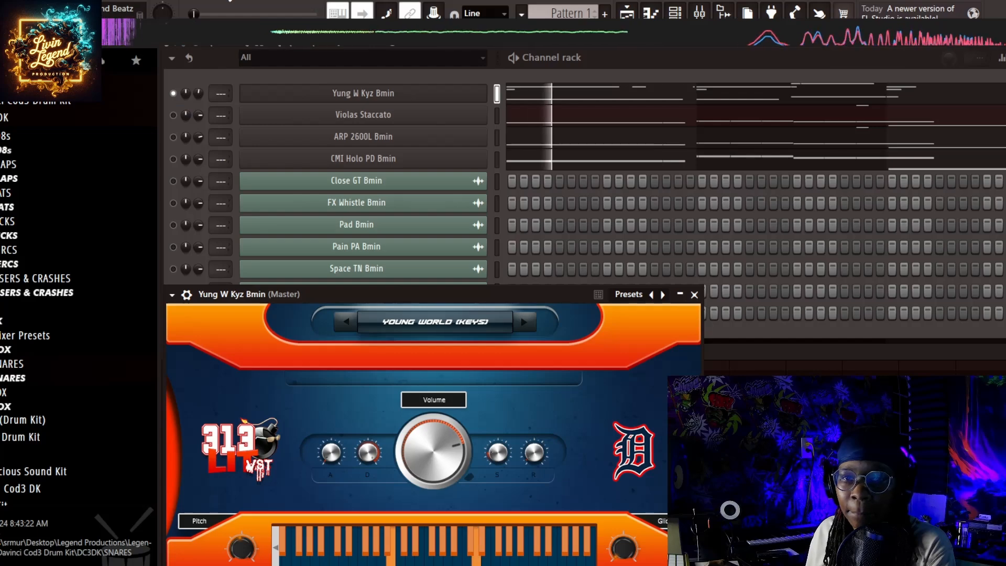
Show the Yung W Kyz Bmin notes in the piano roll and return to its instrument window
right_click(485, 89)
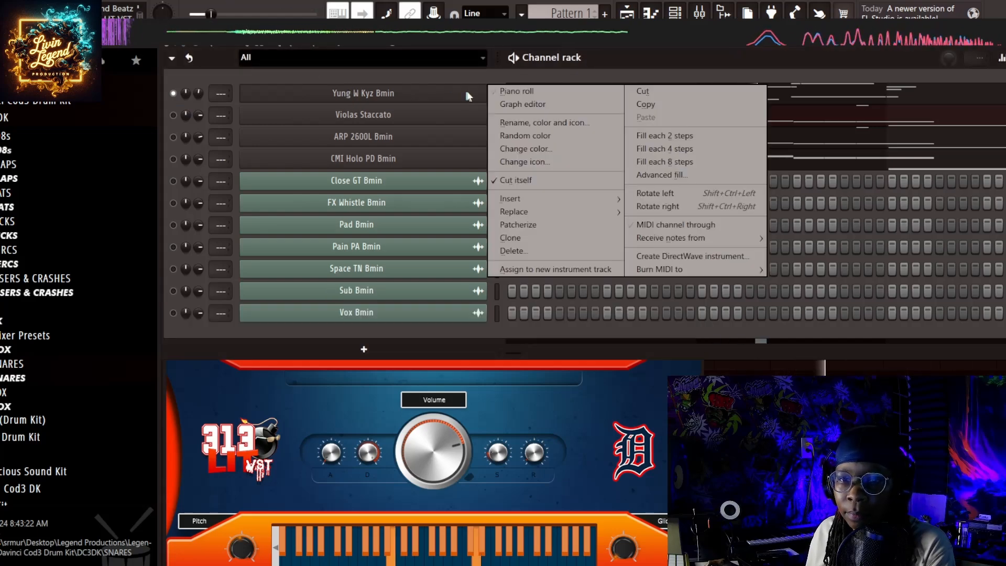
click(506, 90)
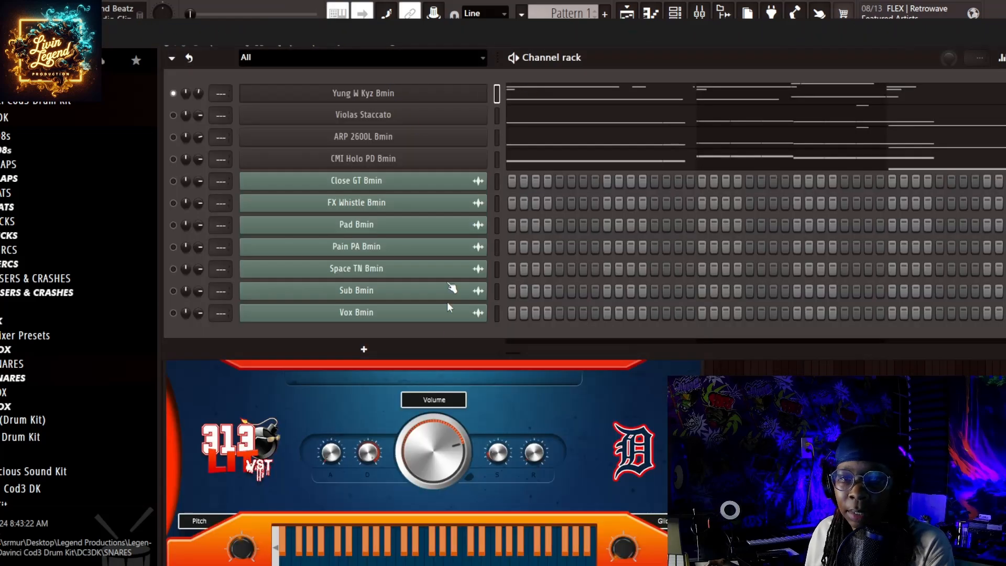
click(525, 401)
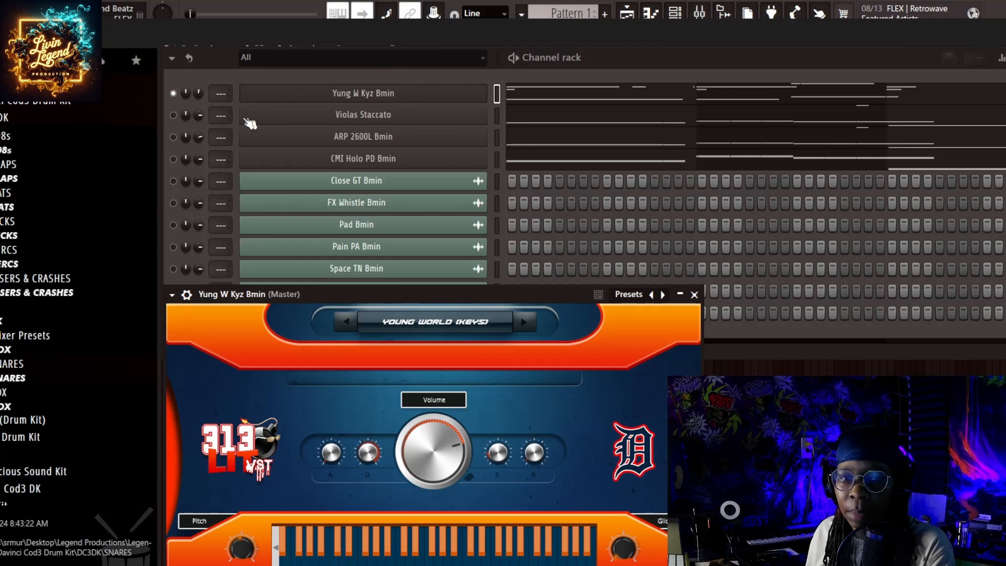
Solo the Violas Staccato channel, view its FLEX instrument preset and close the plugin window
right_click(173, 117)
click(183, 125)
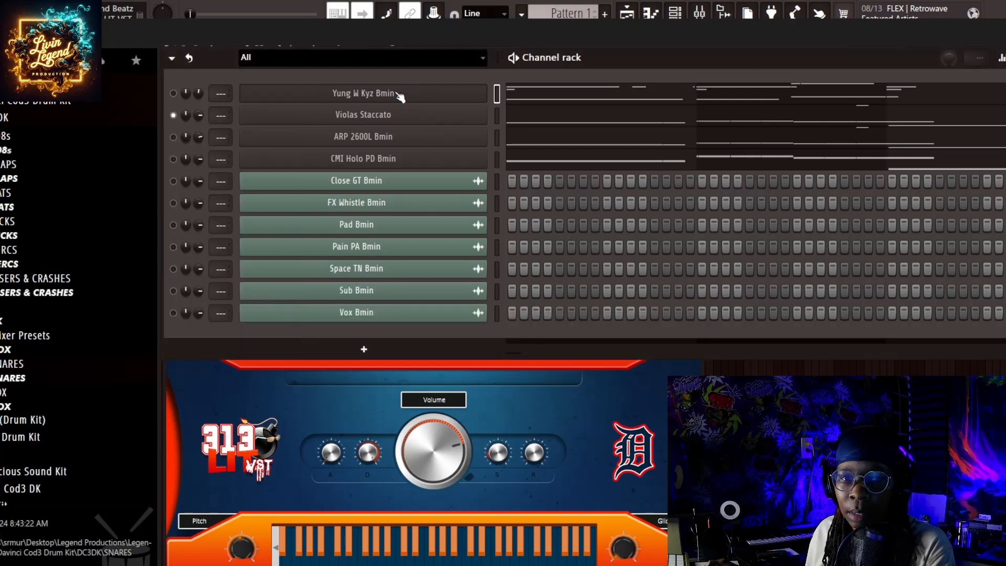
click(369, 119)
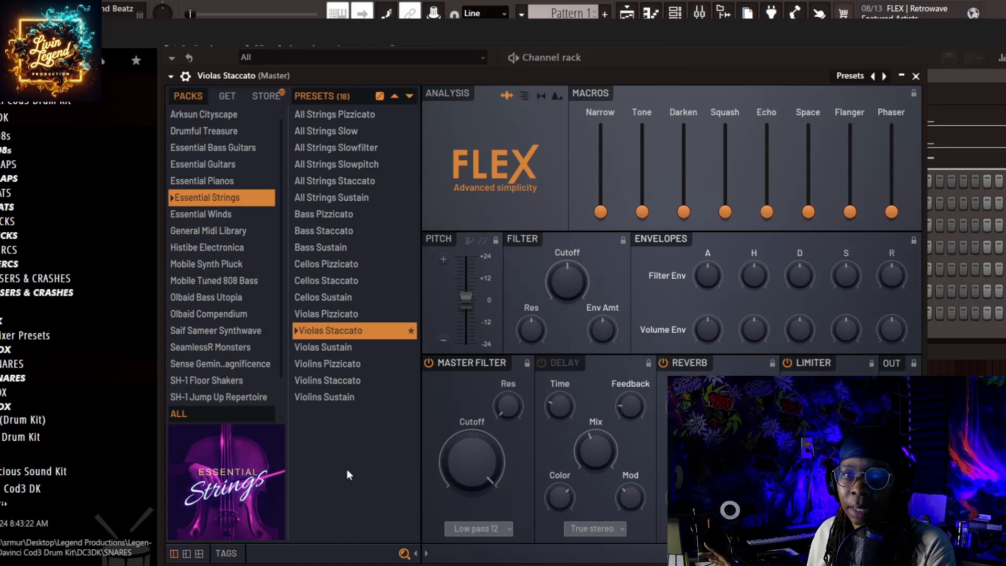
click(917, 77)
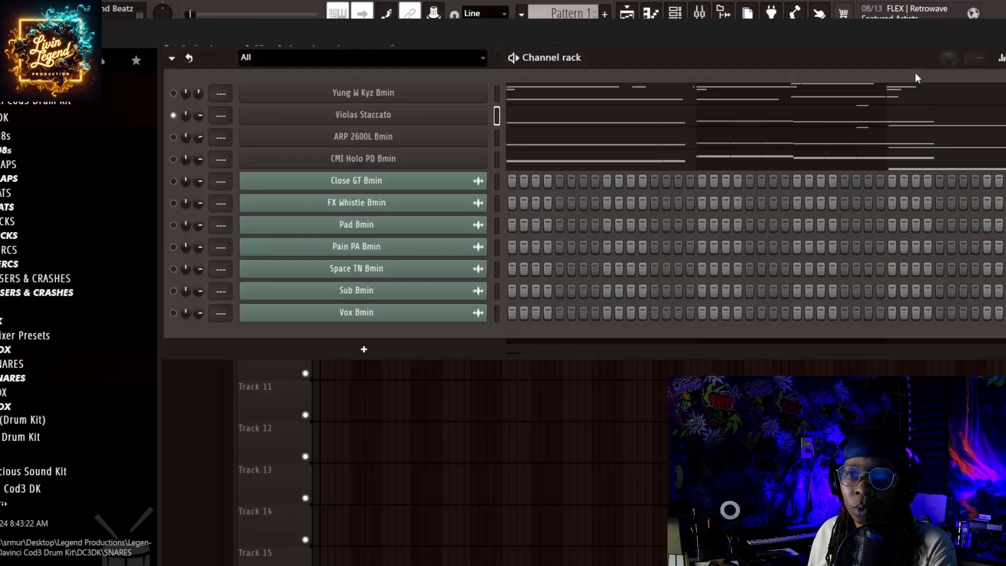
Open the Violas Staccato channel in the piano roll and play its notes through
right_click(450, 119)
click(507, 116)
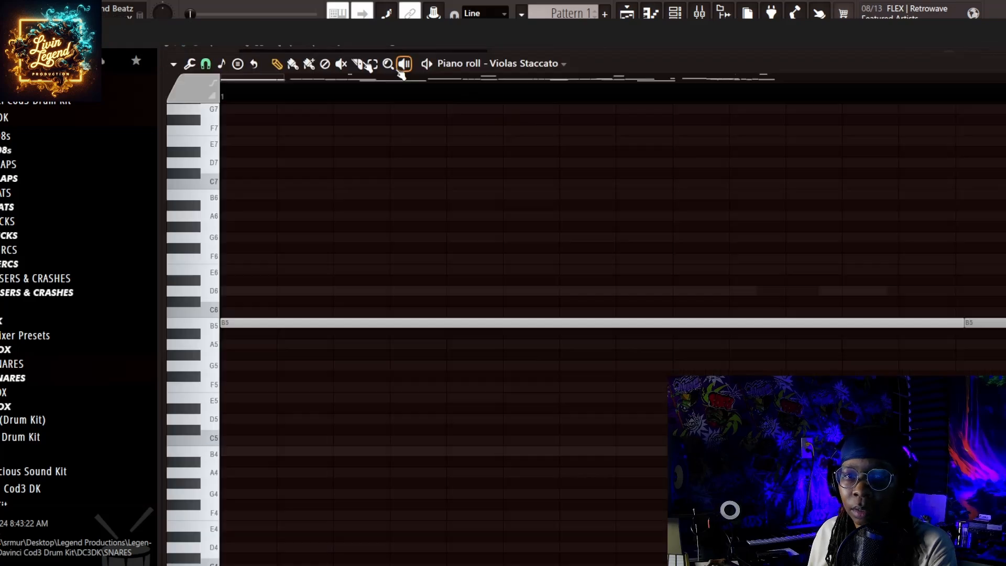
key(space)
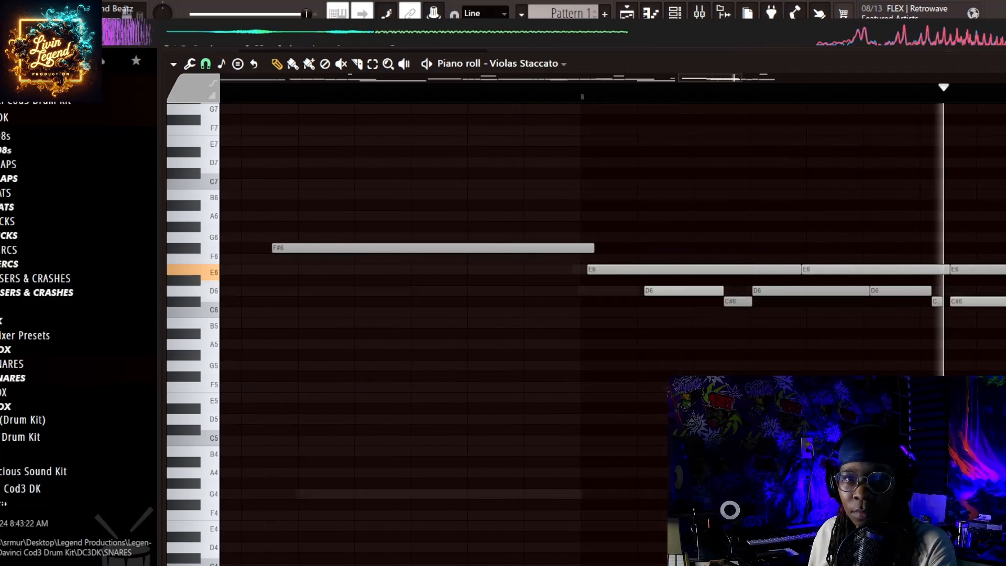
key(space)
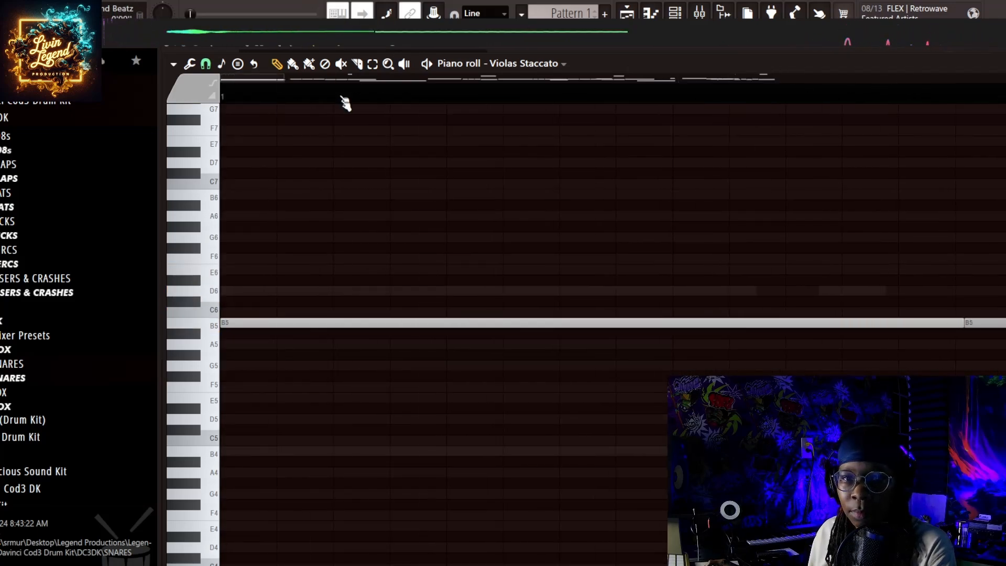
Examine the Violas Staccato melody up close in the piano roll, from bar 1 to around bar 5
scroll(353, 98, down, 3)
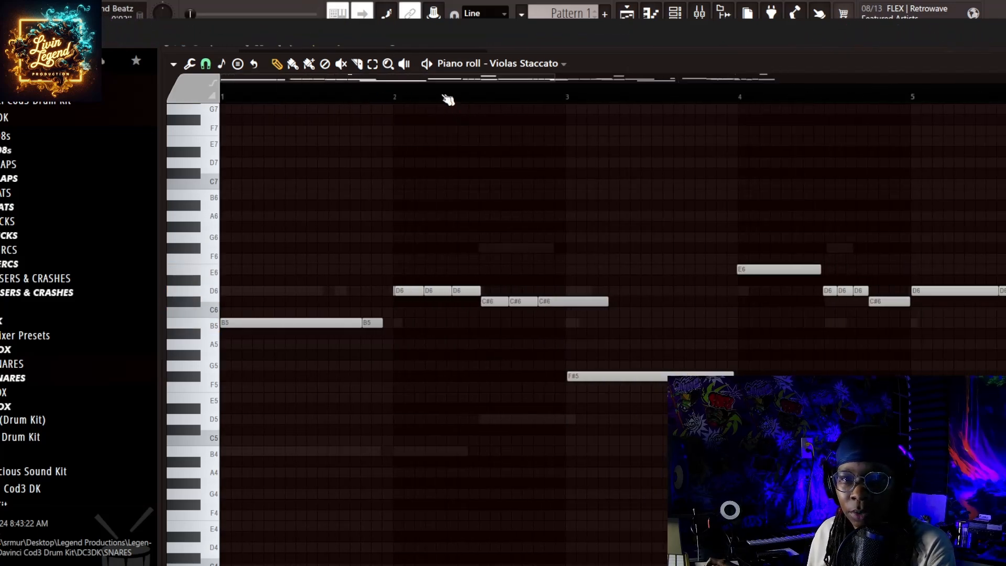
scroll(396, 92, up, 5)
scroll(399, 93, up, 3)
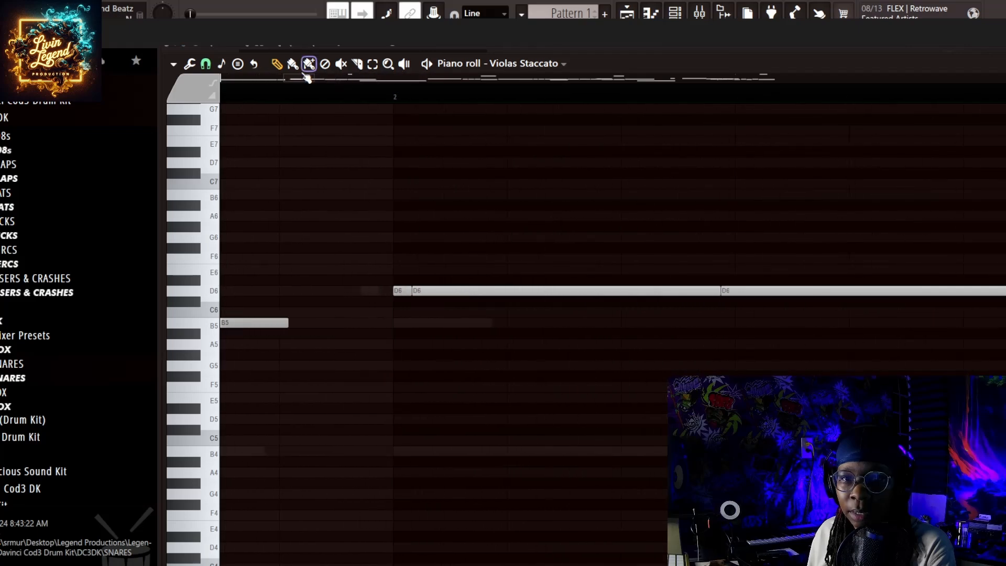
drag(297, 76, 474, 79)
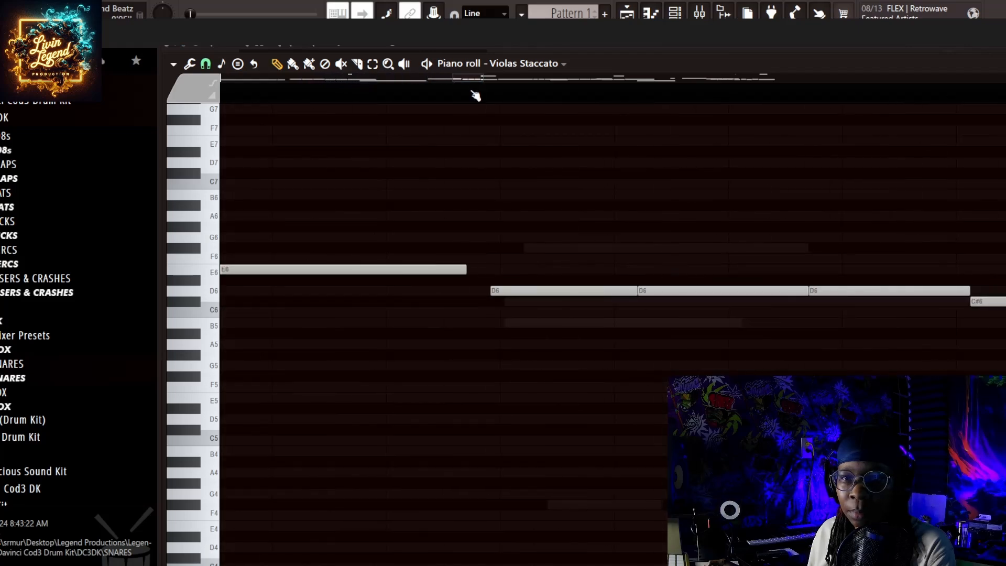
scroll(471, 91, down, 8)
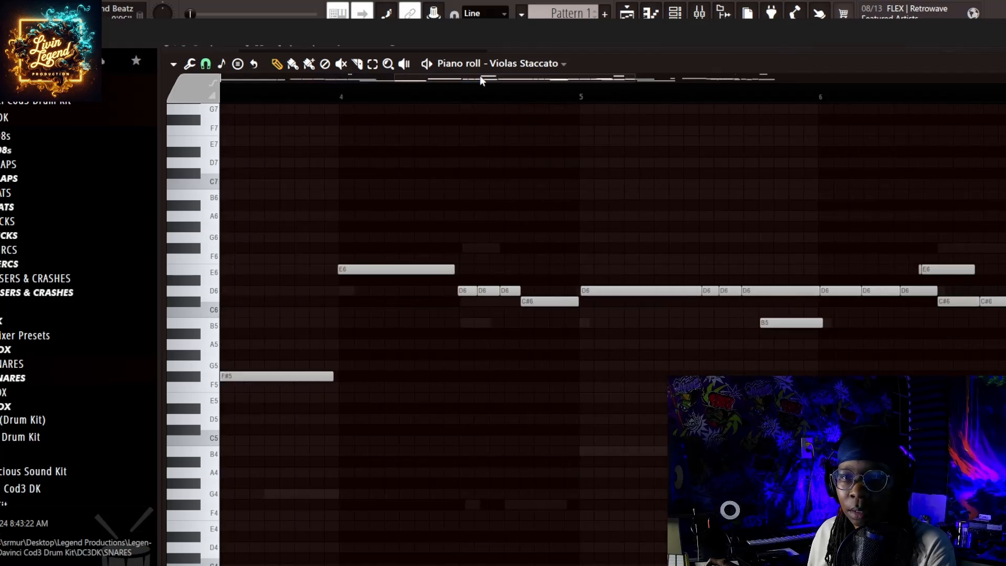
scroll(502, 100, up, 5)
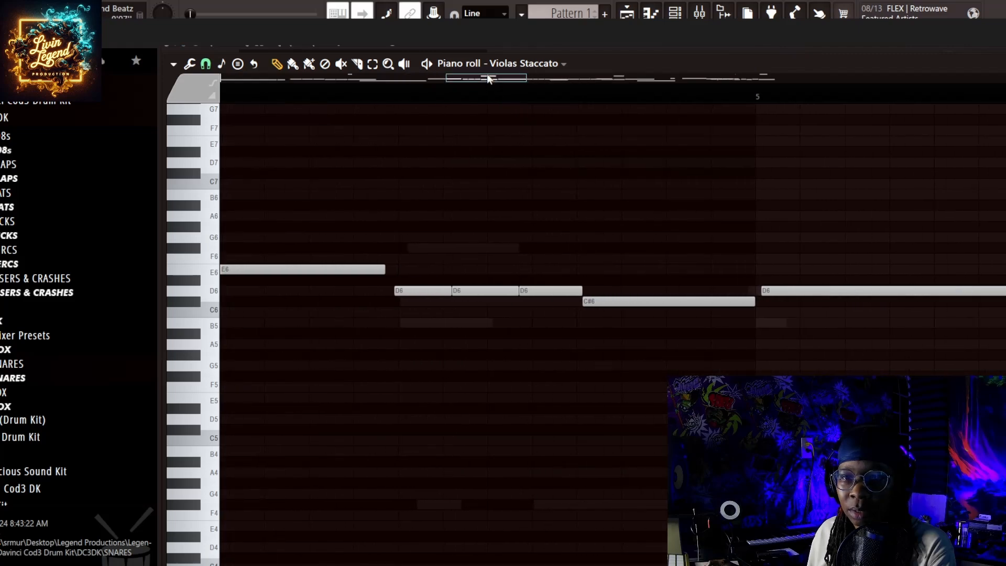
drag(488, 76, 519, 77)
scroll(516, 103, up, 2)
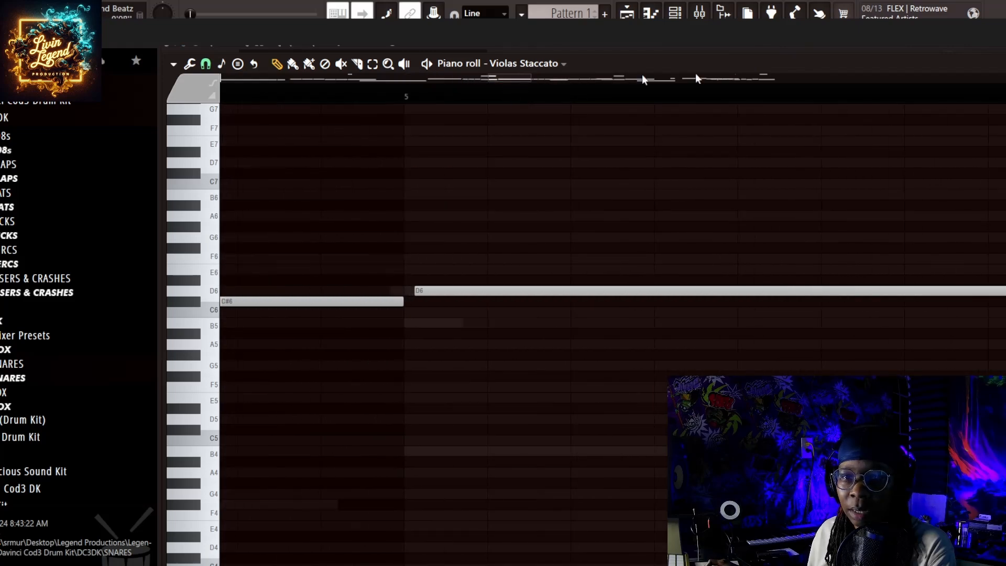
Return to the channel rack, inspect the ARP 2600L Bmin synth's panel and sequencer, and close its window
key(F6)
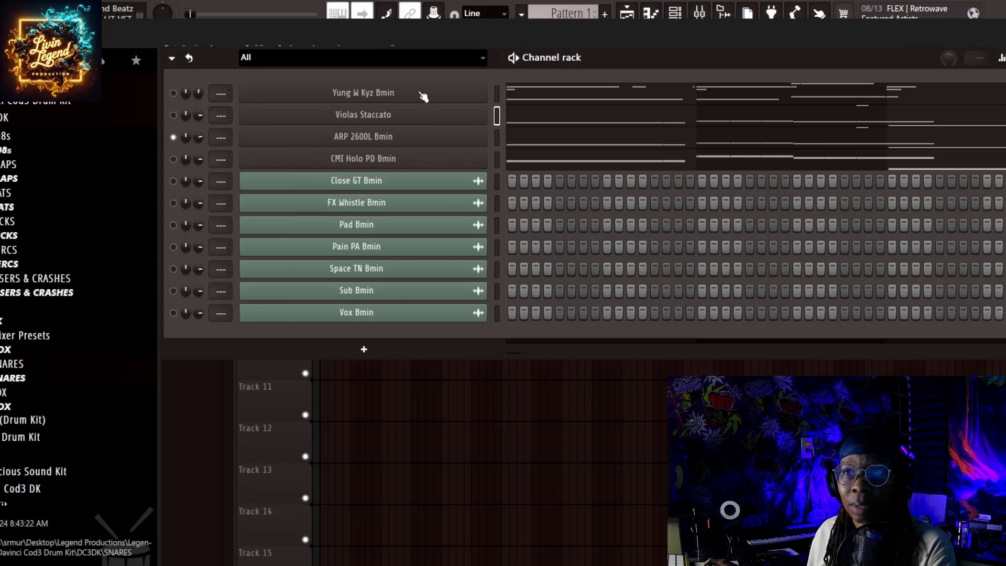
click(383, 137)
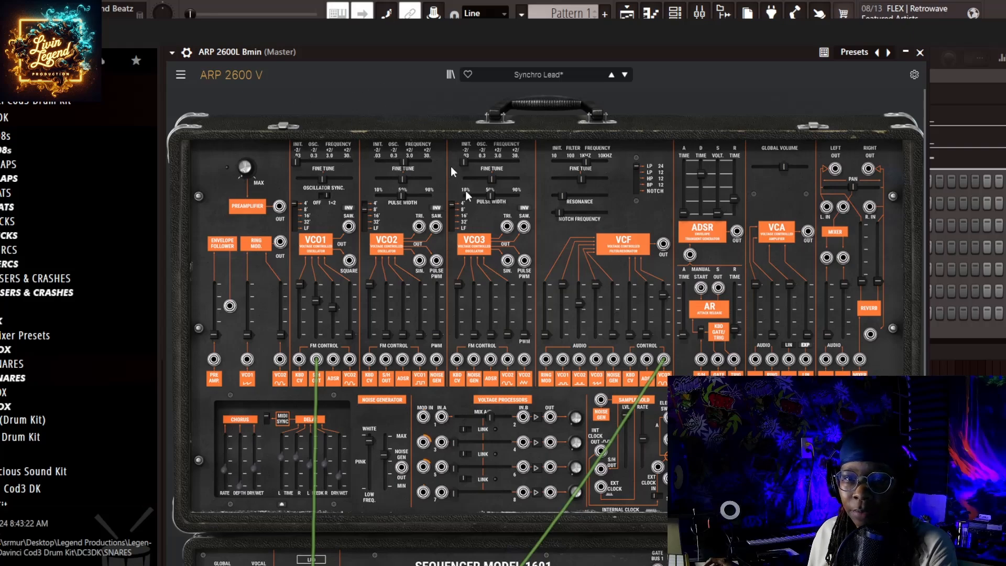
scroll(451, 165, down, 2)
scroll(545, 325, down, 8)
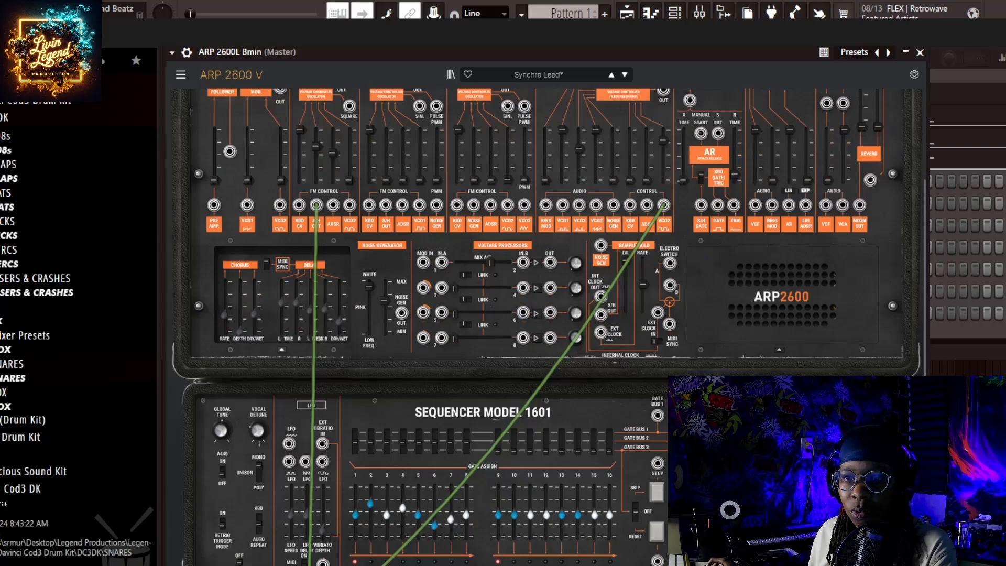
scroll(546, 325, up, 9)
scroll(658, 304, up, 1)
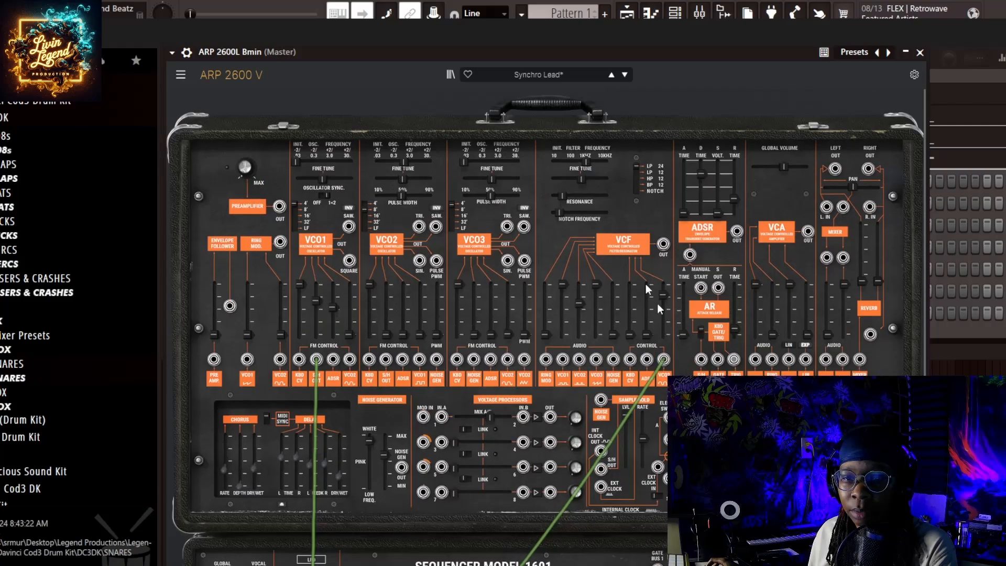
click(919, 53)
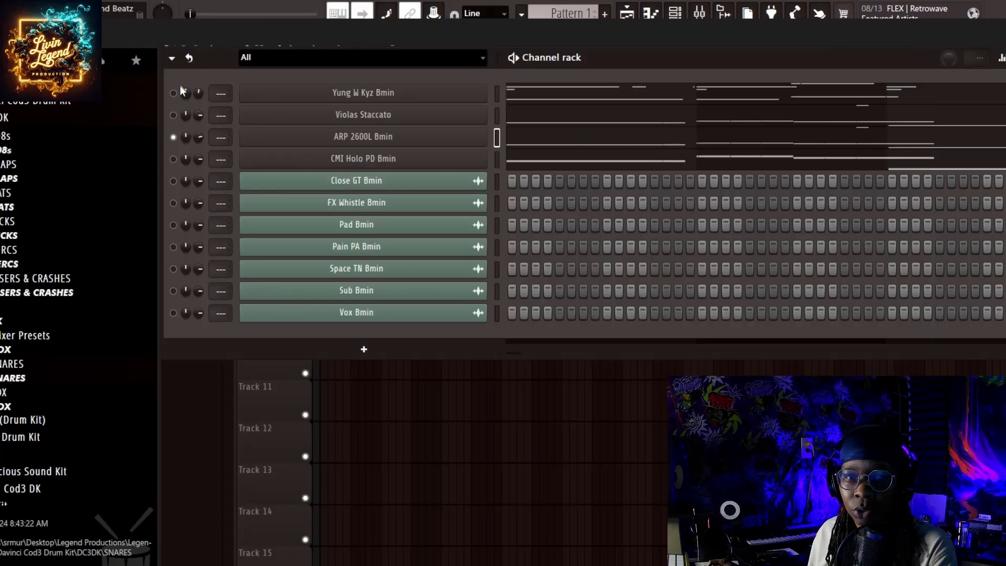
Open the ARP 2600L Bmin channel in the piano roll and listen to its notes
right_click(356, 138)
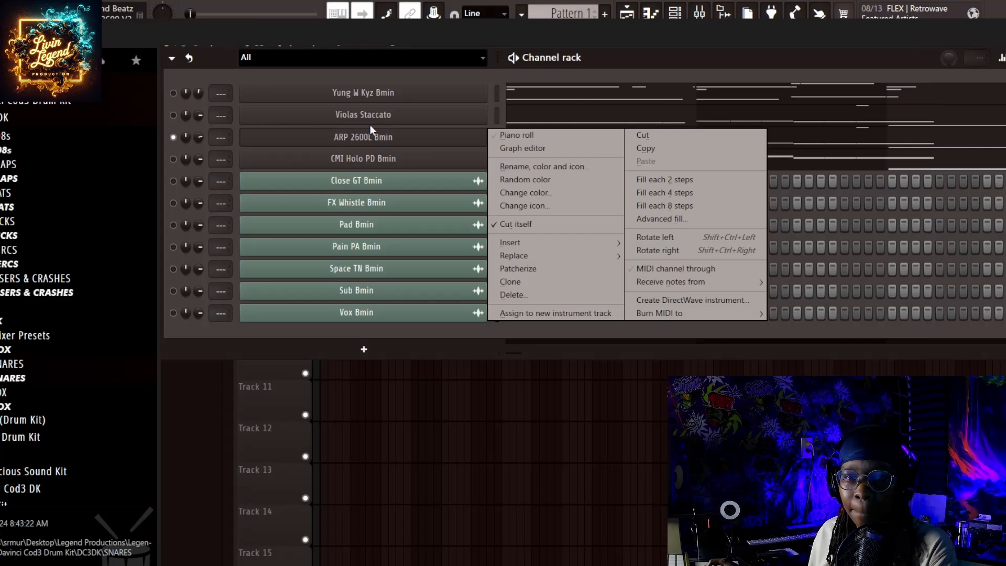
click(517, 138)
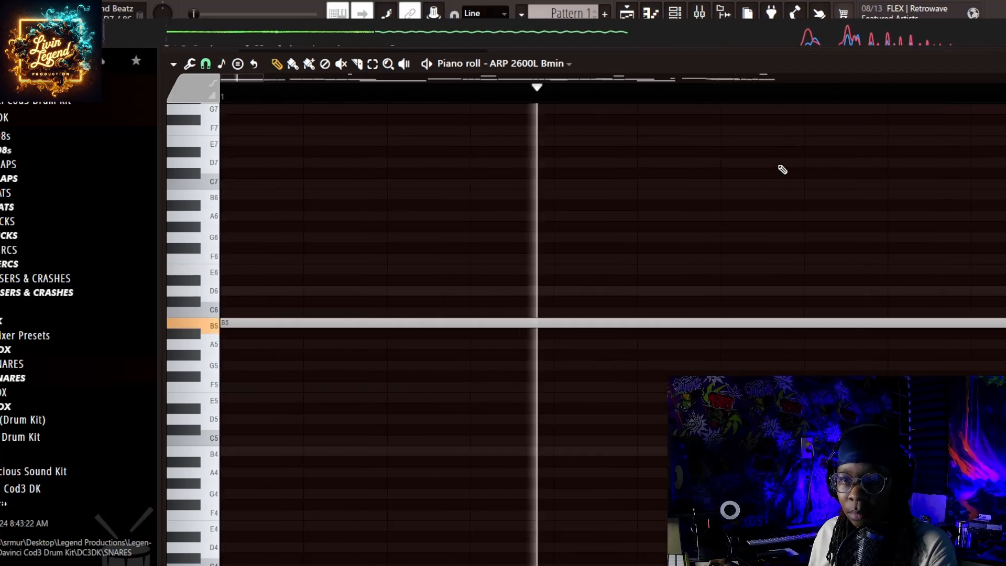
key(space)
Return to the channel rack, solo the CMI Holo PD Bmin channel and open its instrument
key(F6)
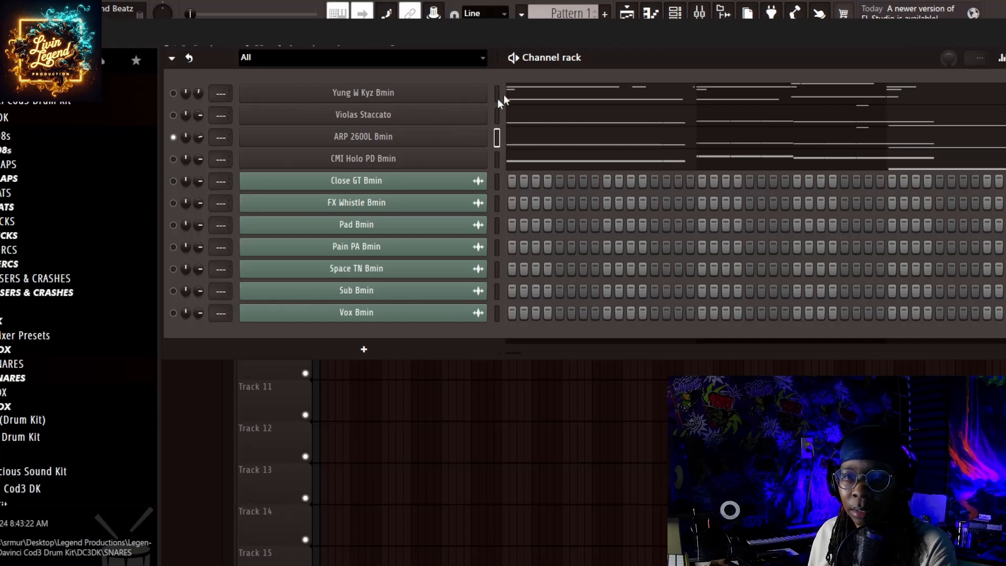
right_click(174, 160)
click(185, 168)
click(407, 164)
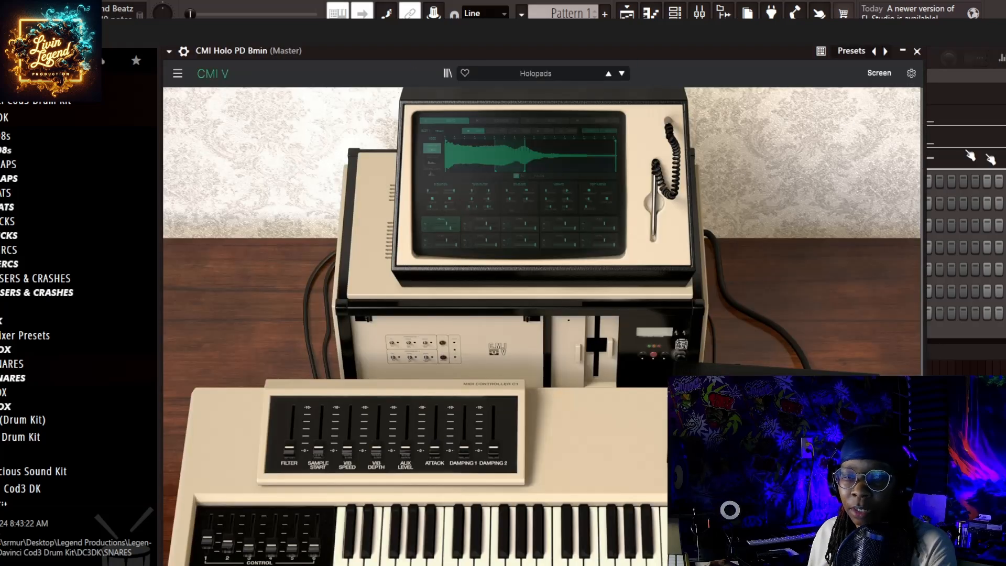
Show the CMI V screen view of the Holopads preset, play the pattern, and return to the keyboard view
click(879, 72)
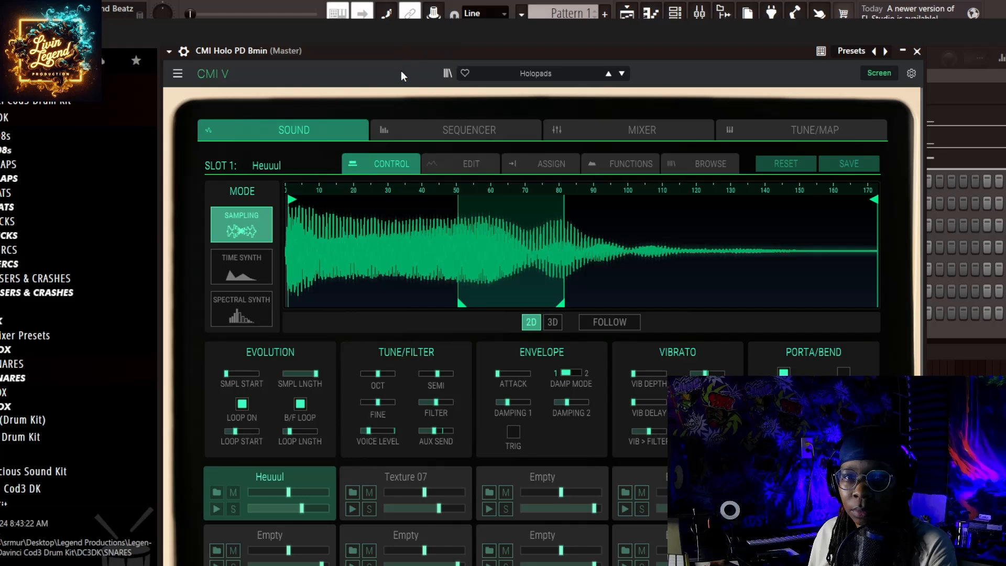
key(space)
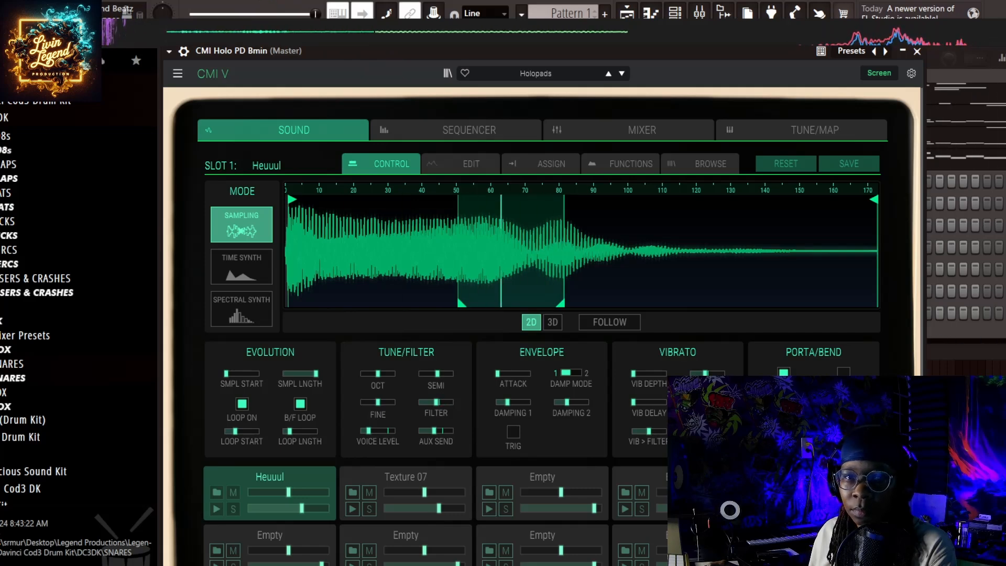
key(space)
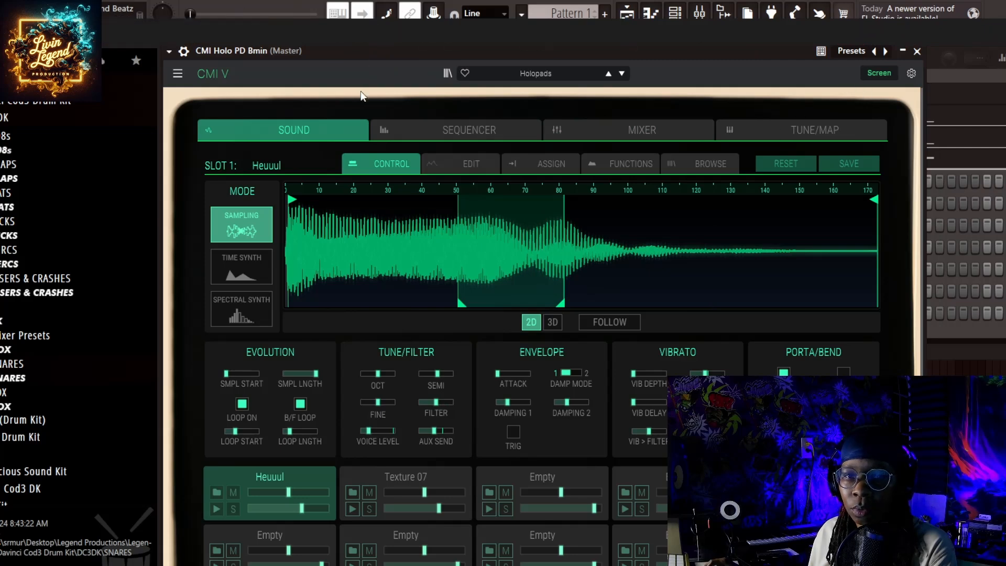
click(872, 72)
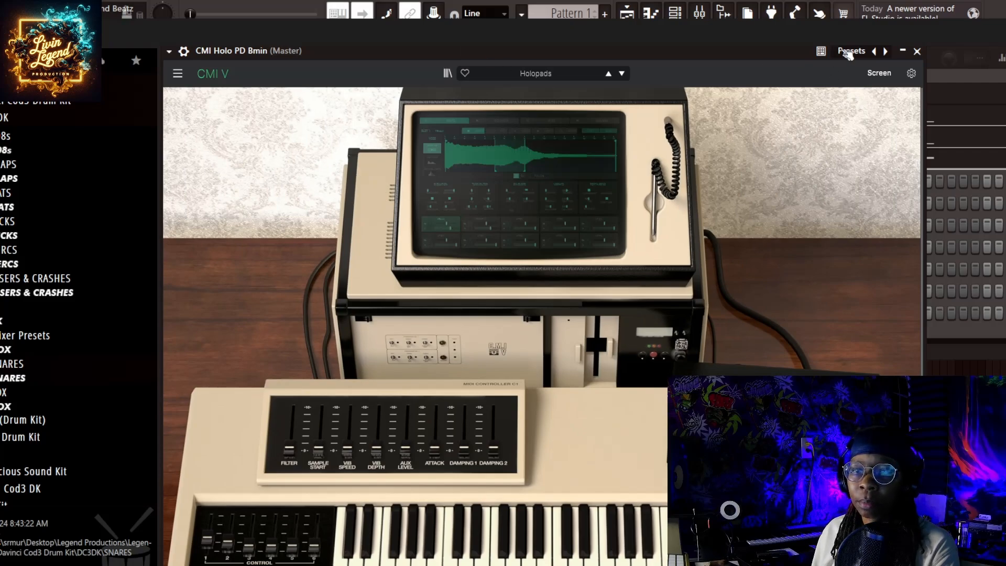
Close the CMI V window and listen to the Close GT Bmin and FX Whistle Bmin channels, each soloed
click(918, 50)
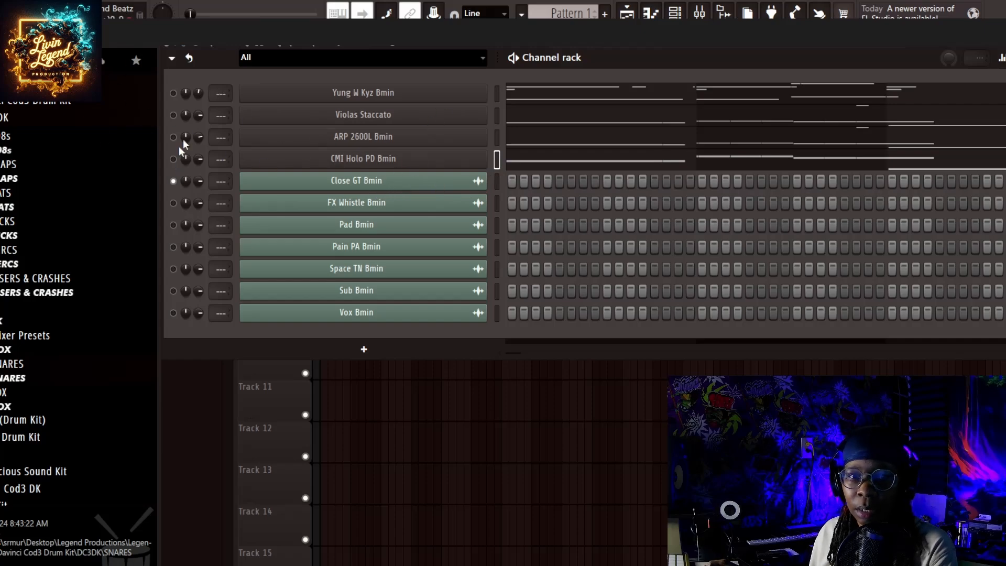
key(space)
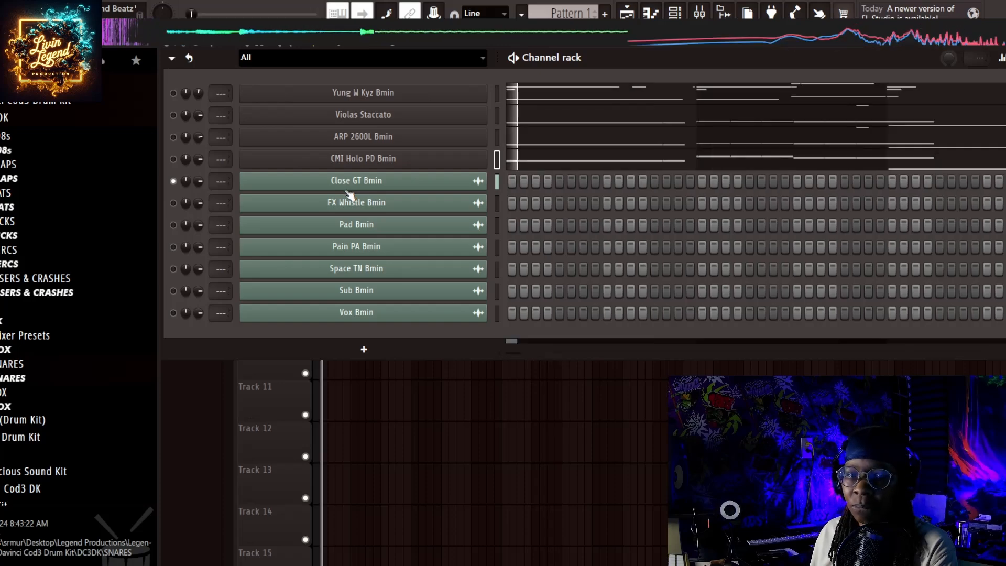
right_click(173, 204)
click(195, 213)
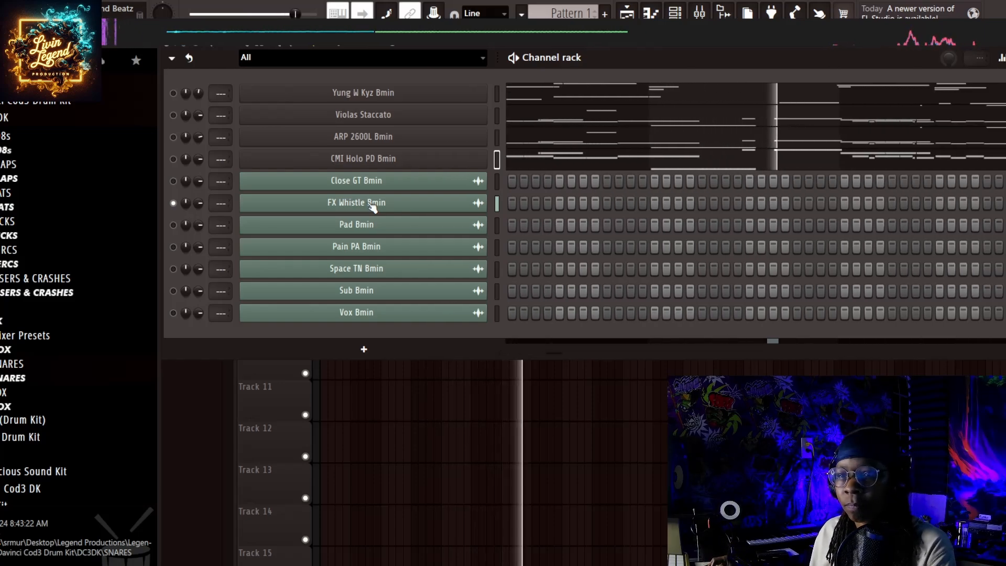
key(space)
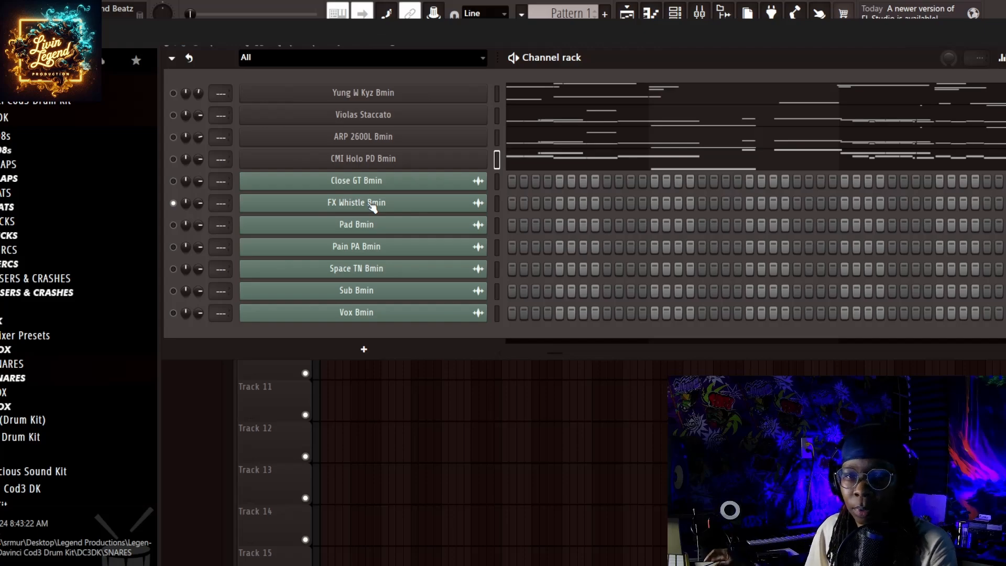
Solo the Pad Bmin channel in the channel rack and listen to it play
right_click(174, 227)
click(183, 234)
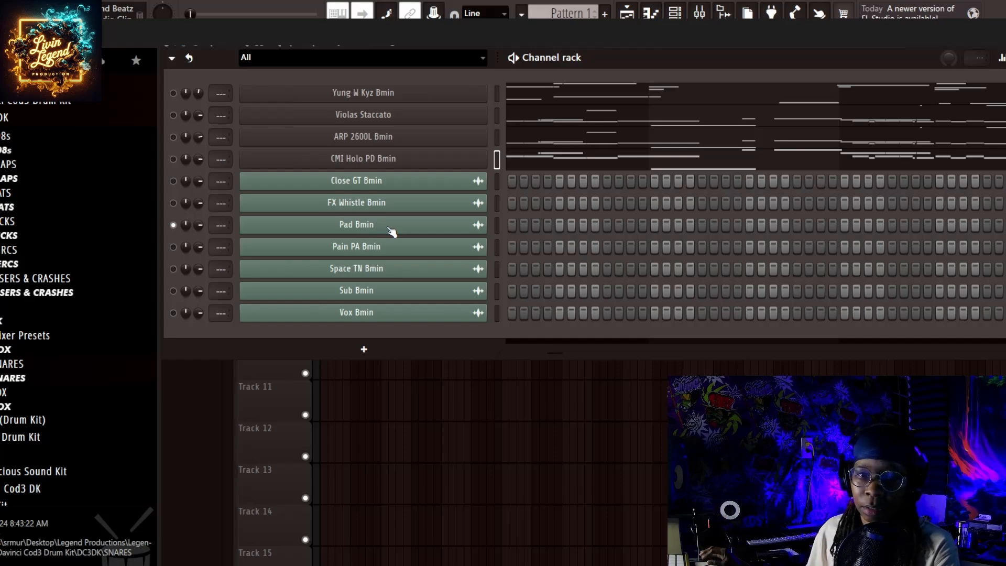
key(space)
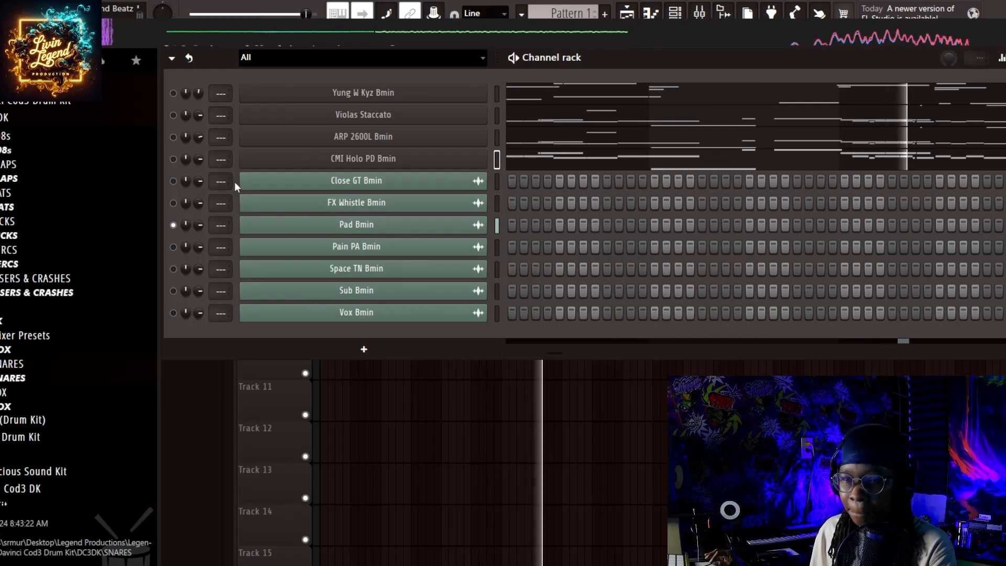
key(space)
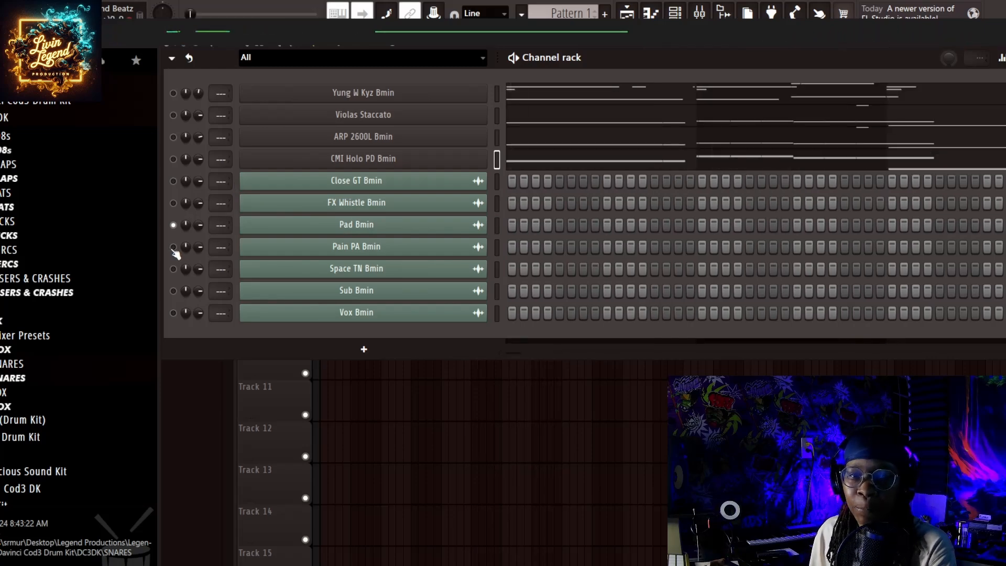
Solo the Pain PA Bmin channel and listen to it play
right_click(173, 248)
click(184, 250)
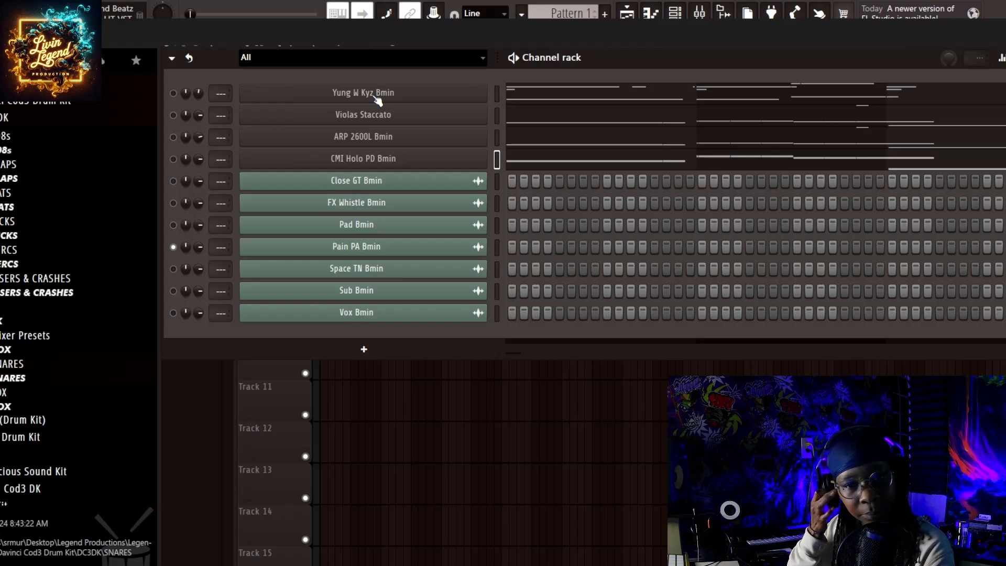
key(space)
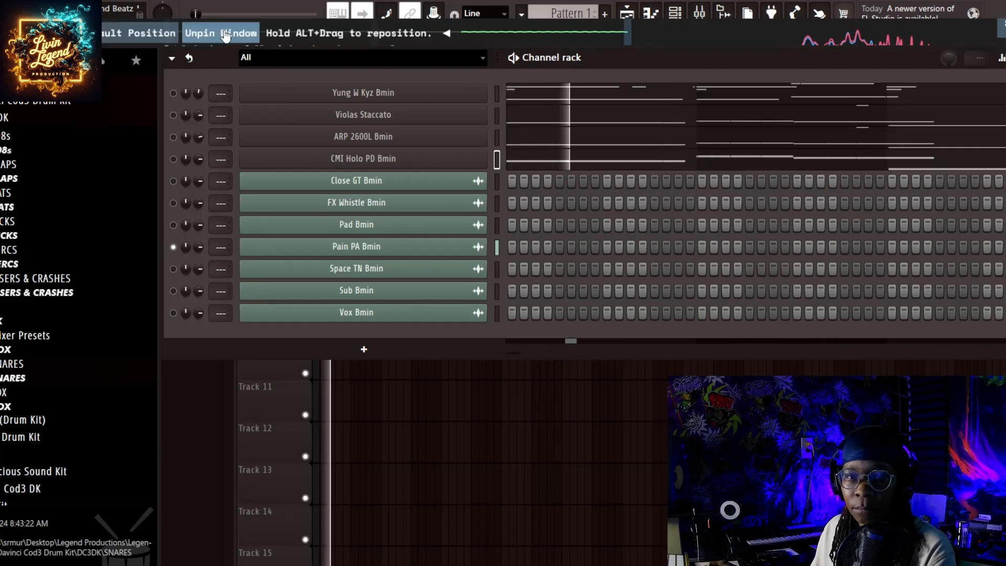
Solo the Space TN Bmin channel, listen to it and stop playback
right_click(177, 271)
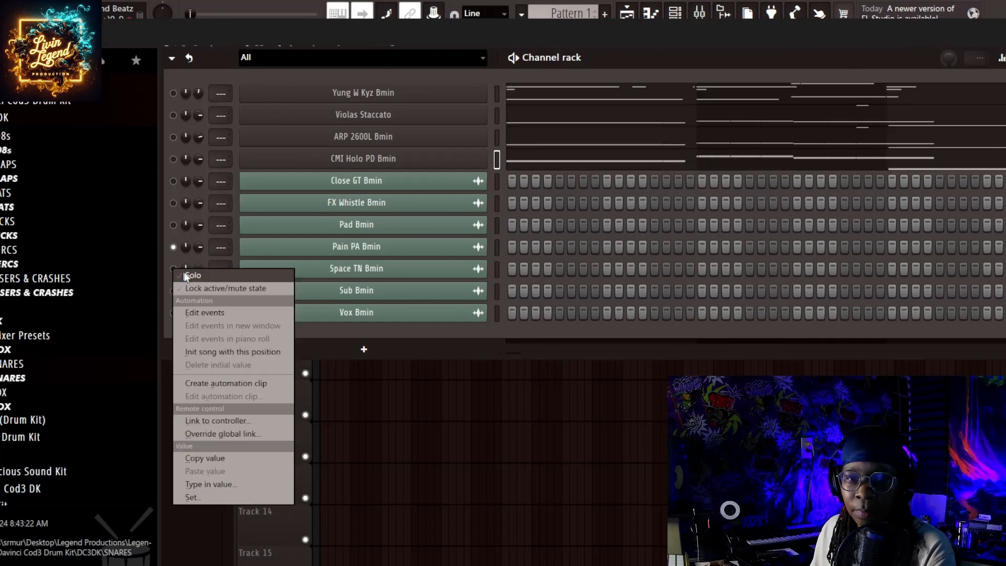
click(191, 278)
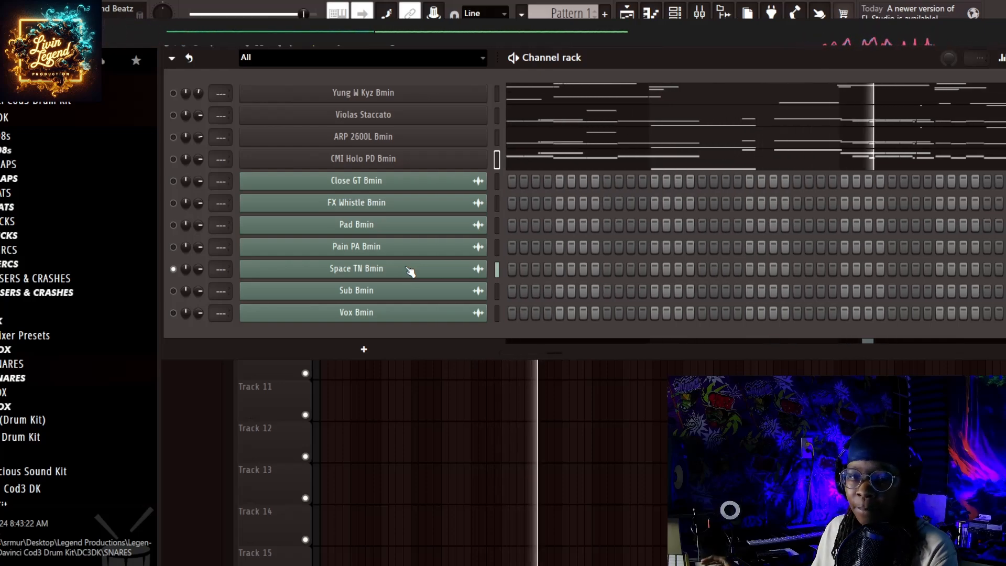
key(space)
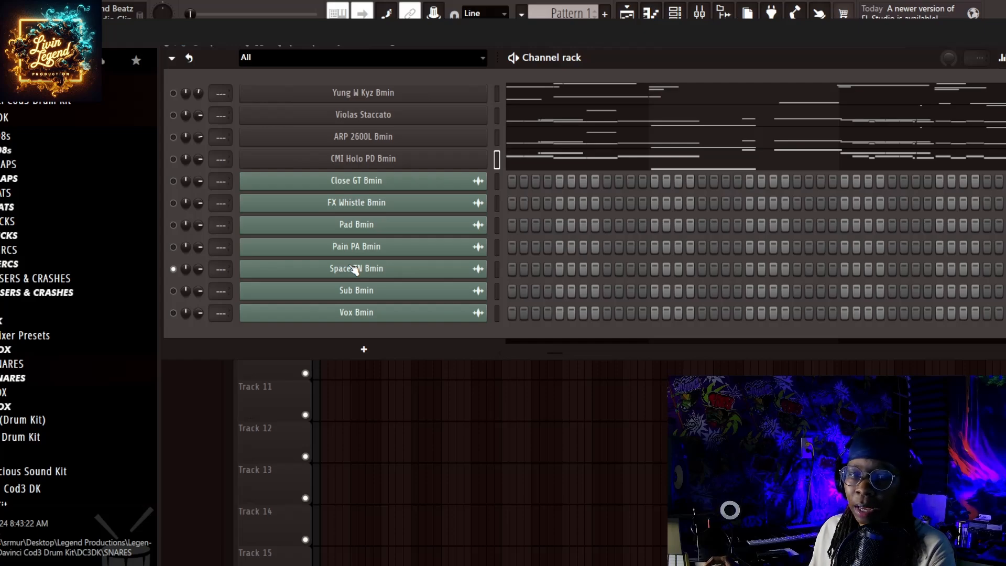
Solo the Sub Bmin channel and listen to it play
click(173, 291)
right_click(178, 294)
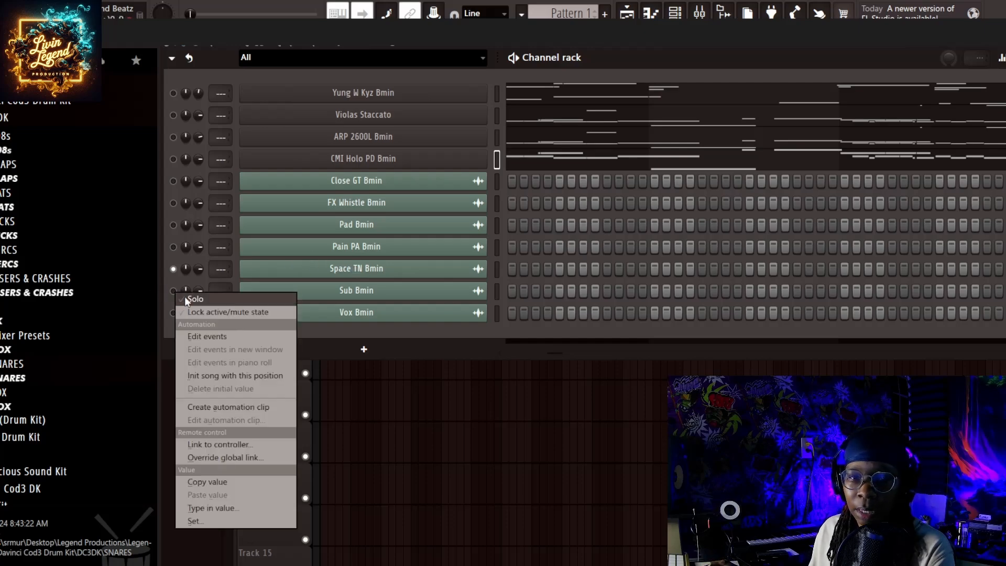
click(348, 334)
key(space)
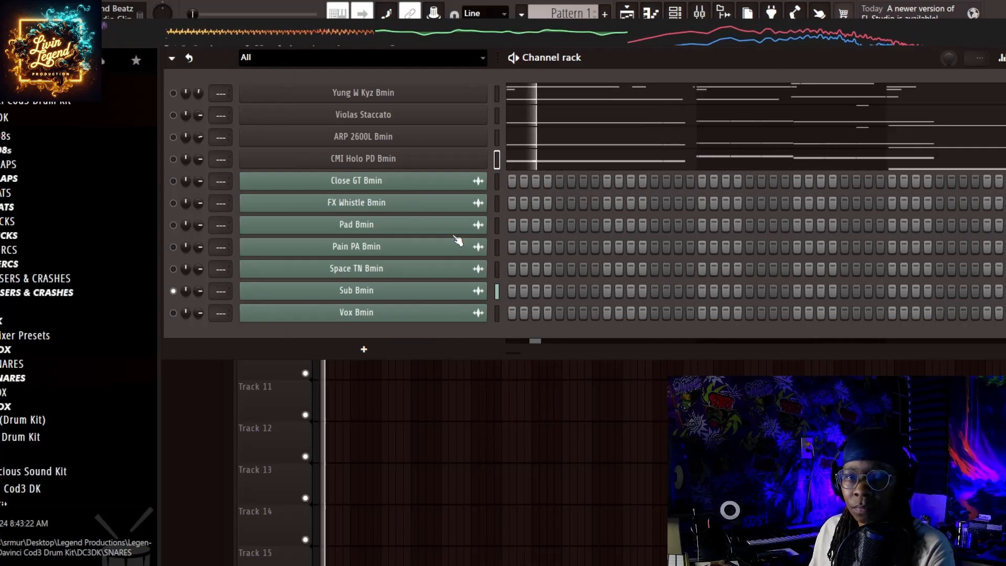
Solo the Vox Bmin channel and listen to it play
right_click(176, 316)
click(178, 320)
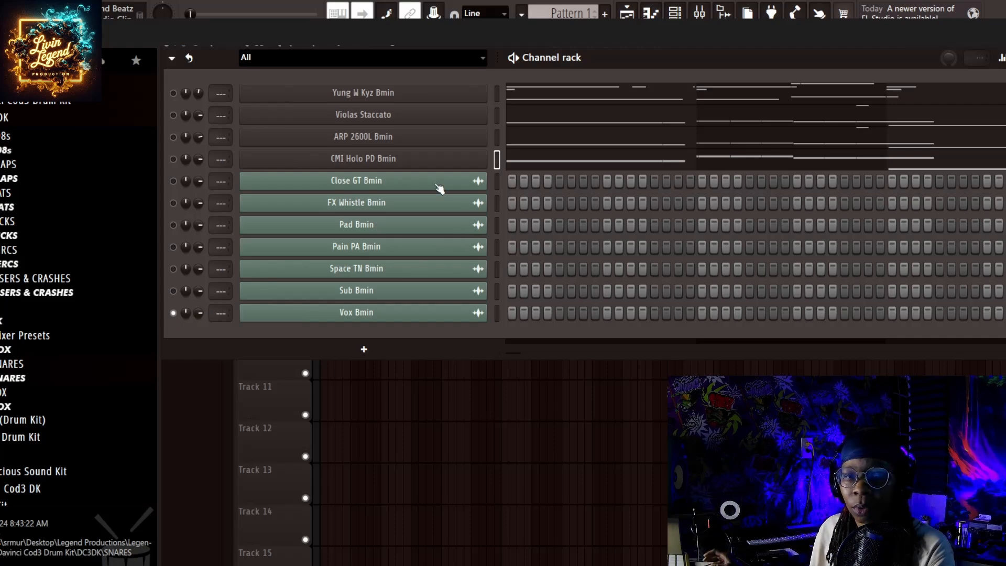
key(space)
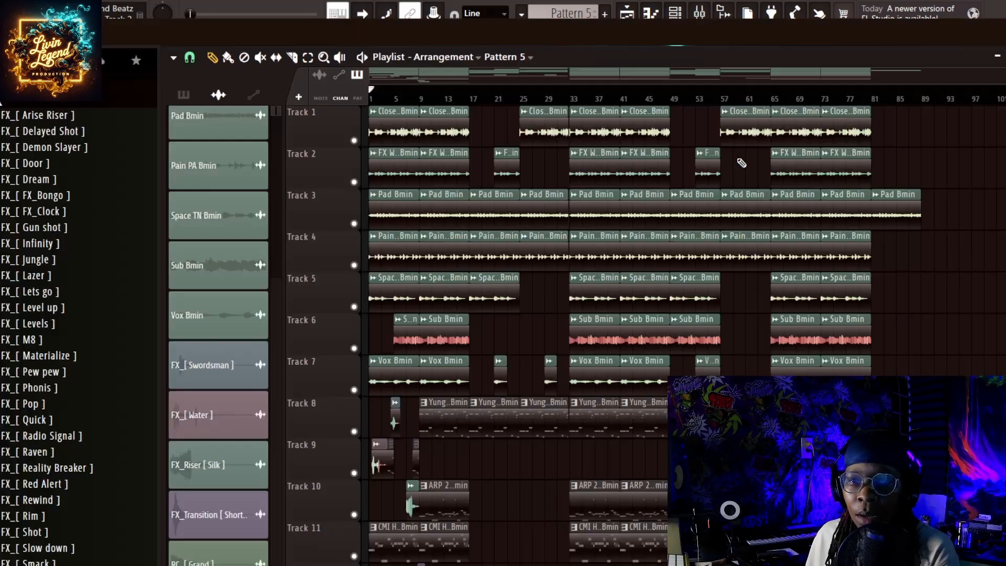
Select a group of Pain PA, Space TN and Sub Bmin clips in the playlist and look over the arrangement
drag(958, 282, 713, 215)
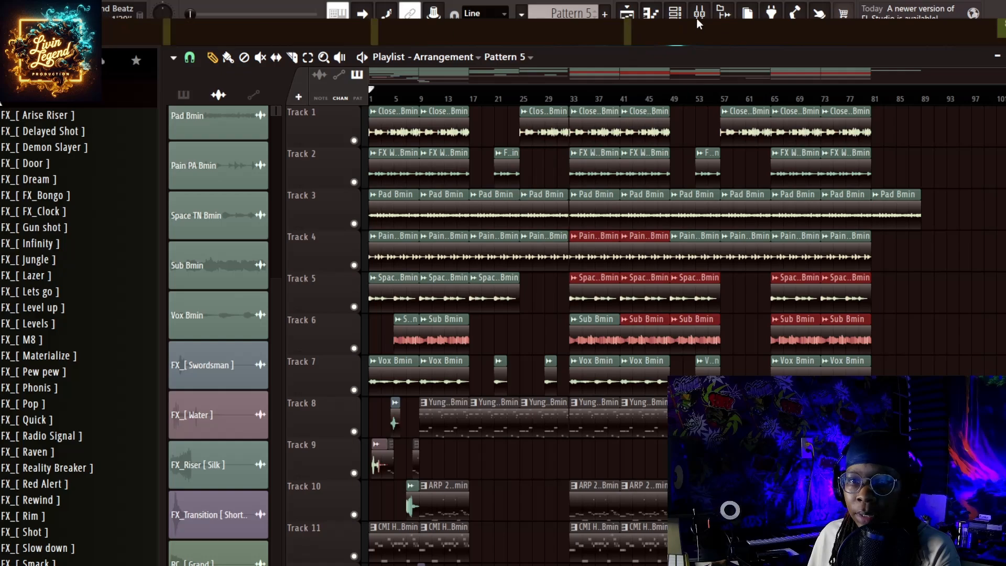
scroll(991, 251, down, 2)
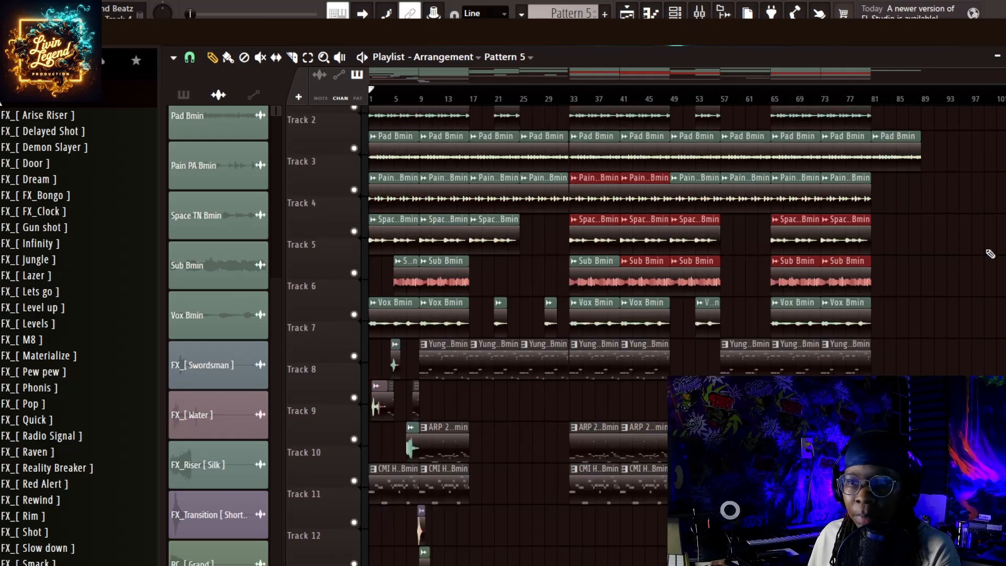
scroll(991, 252, up, 2)
scroll(944, 272, down, 1)
scroll(884, 328, up, 1)
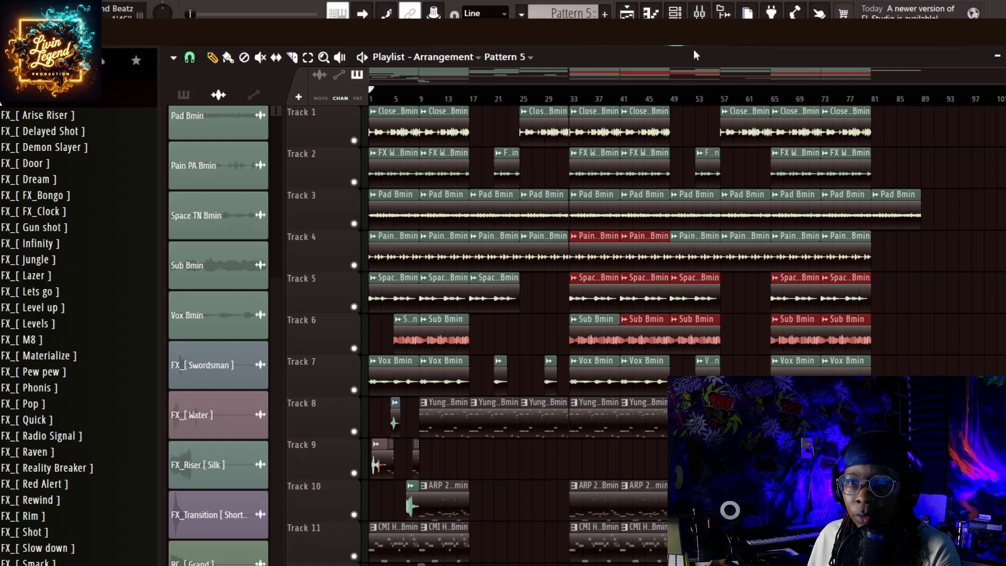
Show the mixer and check the channels' mixer track routing in the channel rack
click(702, 16)
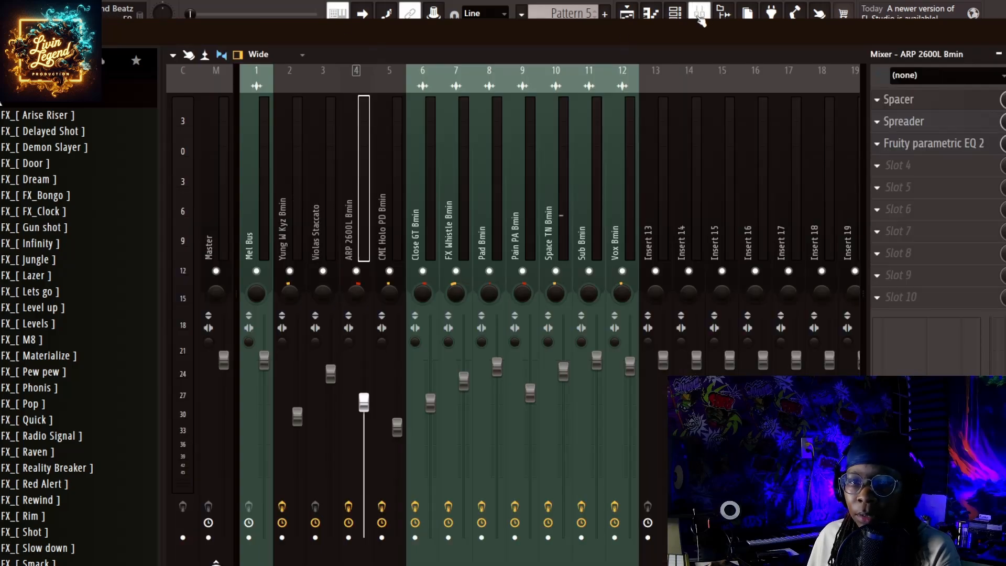
click(682, 13)
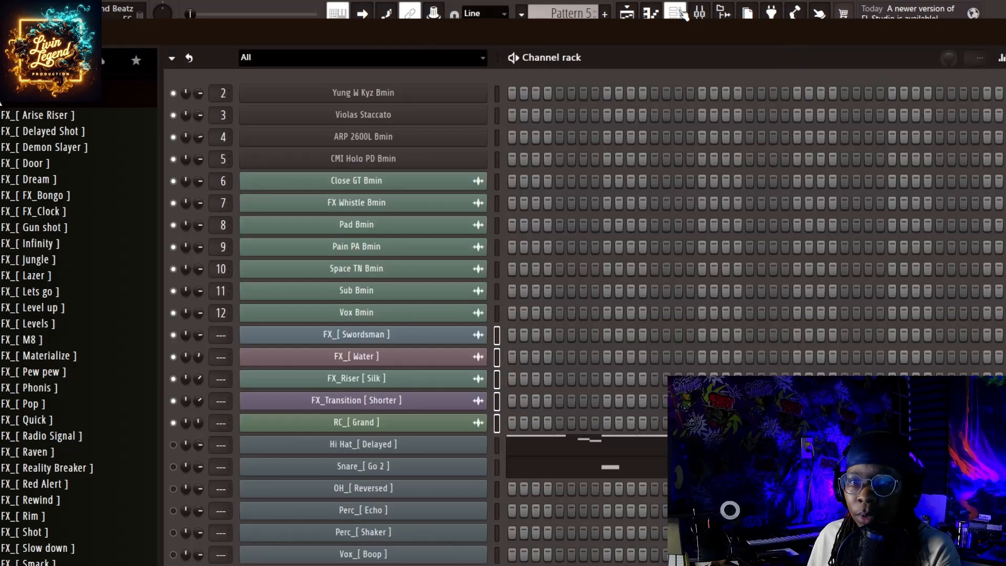
click(681, 13)
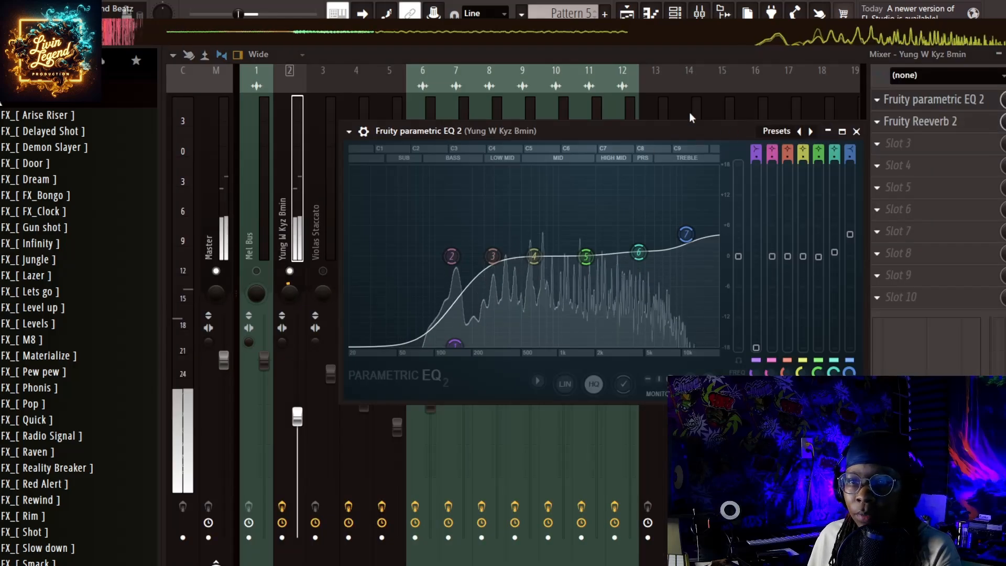
Stop playback and inspect the Fruity Reeverb 2 effect on the Yung W Kyz Bmin mixer track
key(space)
click(958, 124)
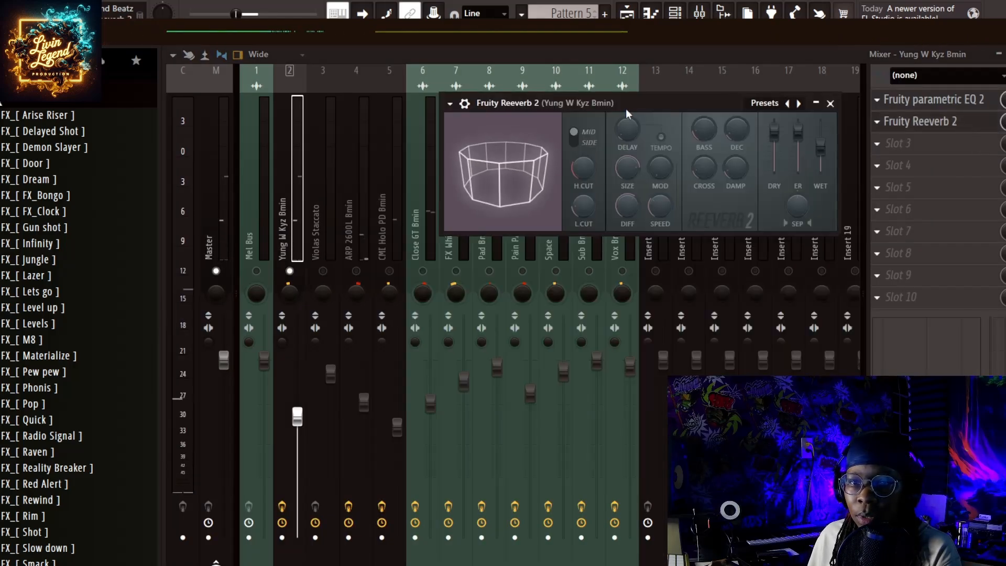
click(830, 103)
Select and solo the ARP 2600L Bmin mixer track and inspect the delay and reverb settings of its Spacer effect
click(353, 218)
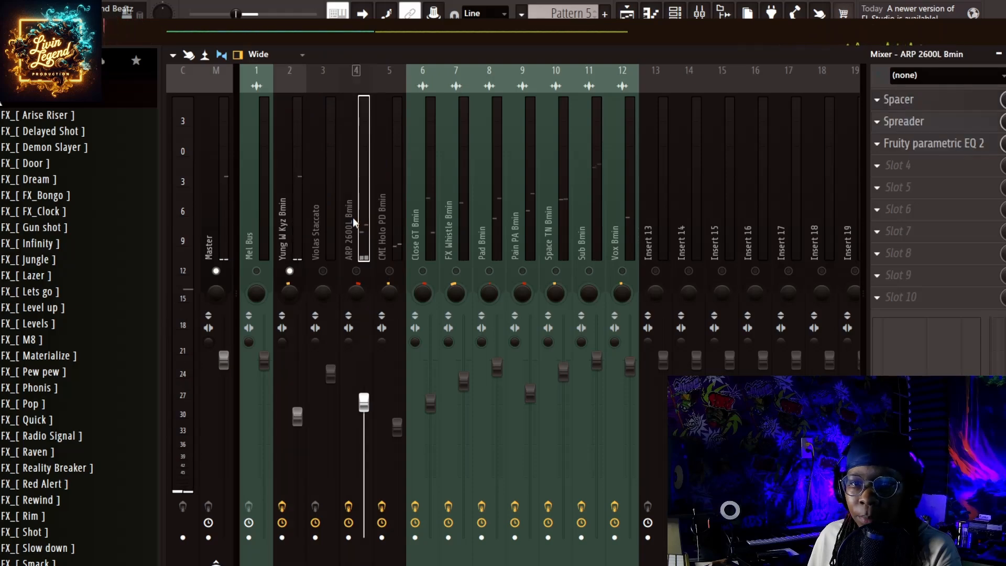
click(358, 272)
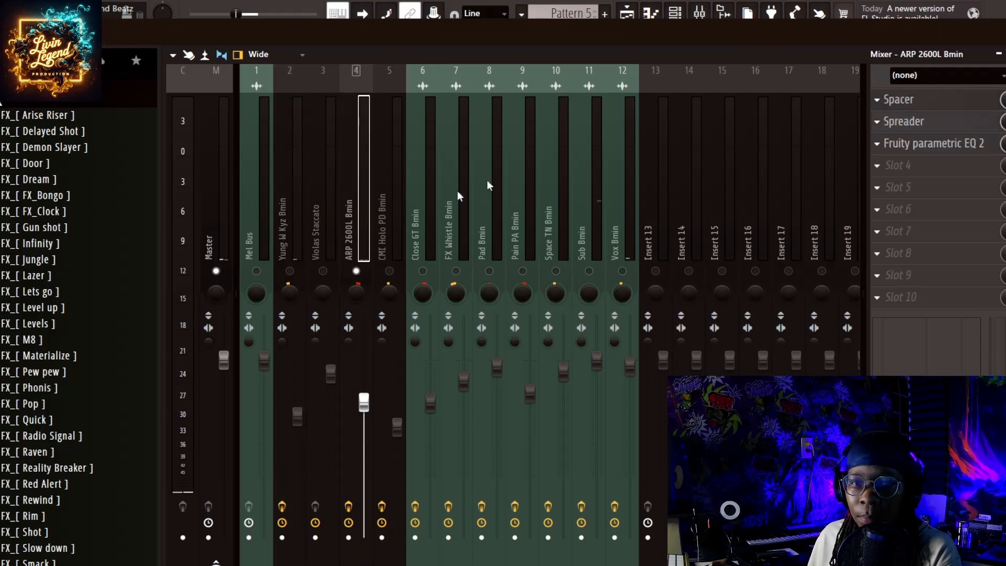
click(918, 103)
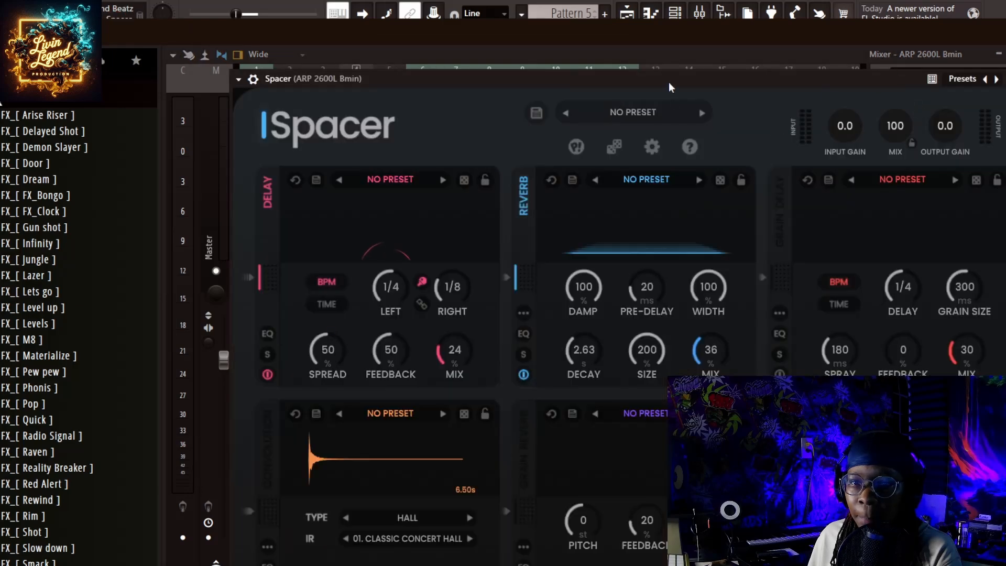
drag(668, 81, 668, 52)
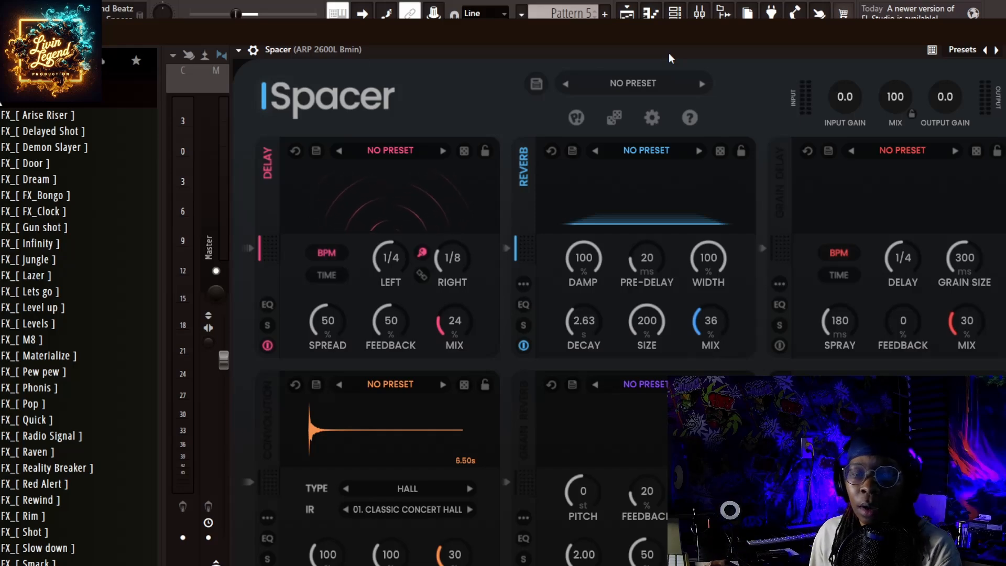
key(Escape)
Inspect the Spreader and Fruity parametric EQ 2 effects on the ARP 2600L Bmin mixer track
click(910, 122)
drag(380, 163, 451, 107)
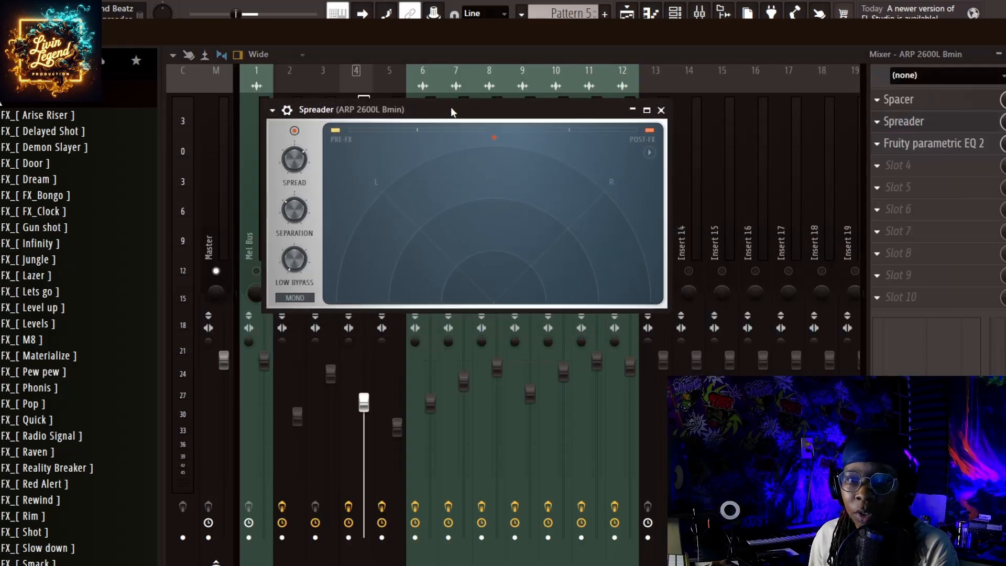
click(661, 110)
click(932, 148)
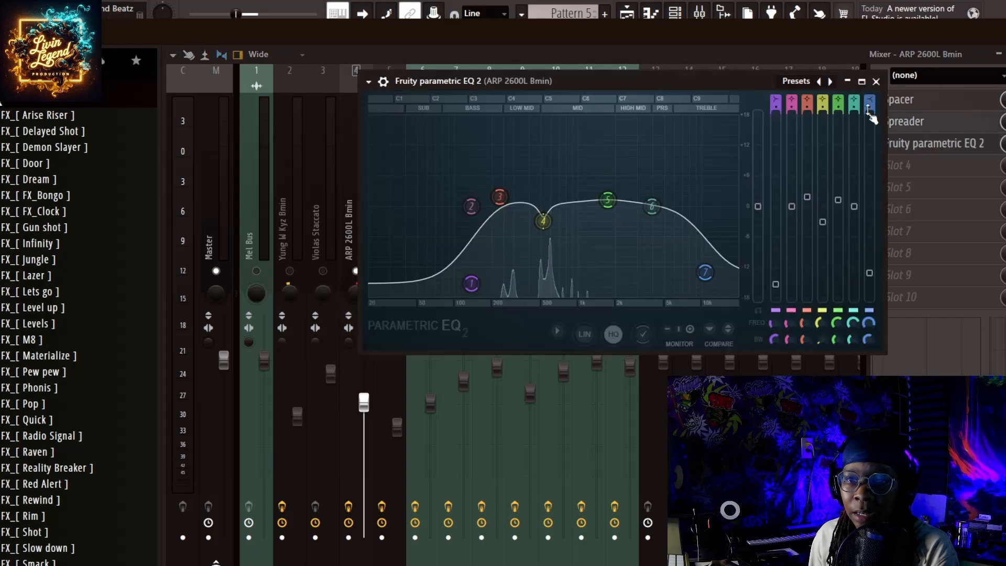
click(877, 82)
Select the CMI Holo PD Bmin mixer track and inspect its Wider and Fruity parametric EQ 2 effects
key(Right)
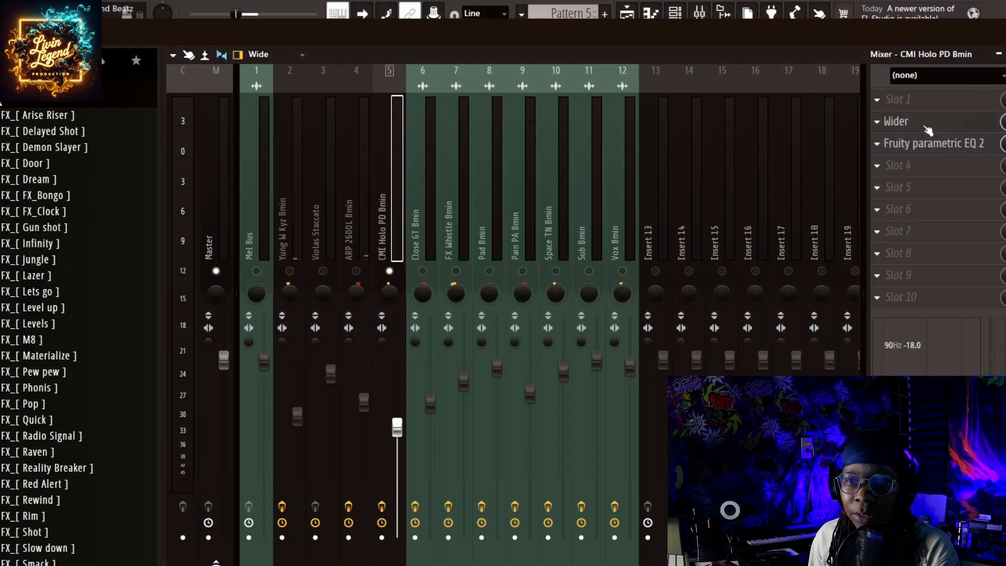
click(927, 128)
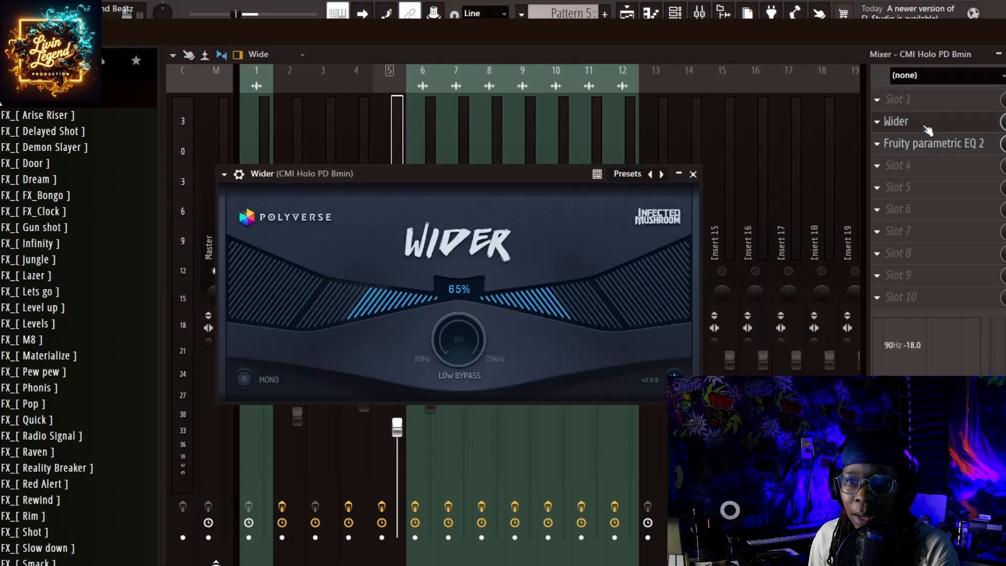
click(693, 175)
click(963, 149)
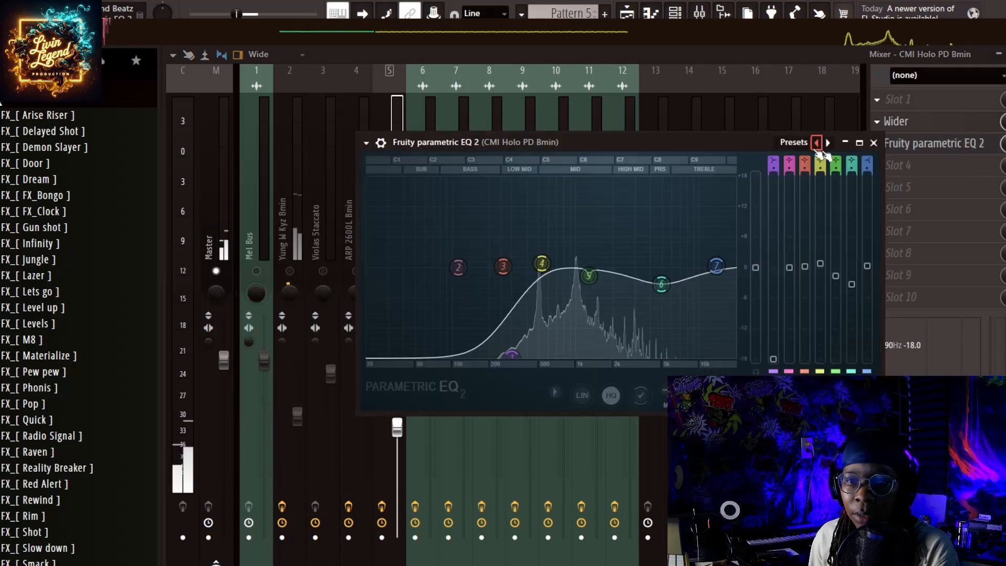
click(882, 142)
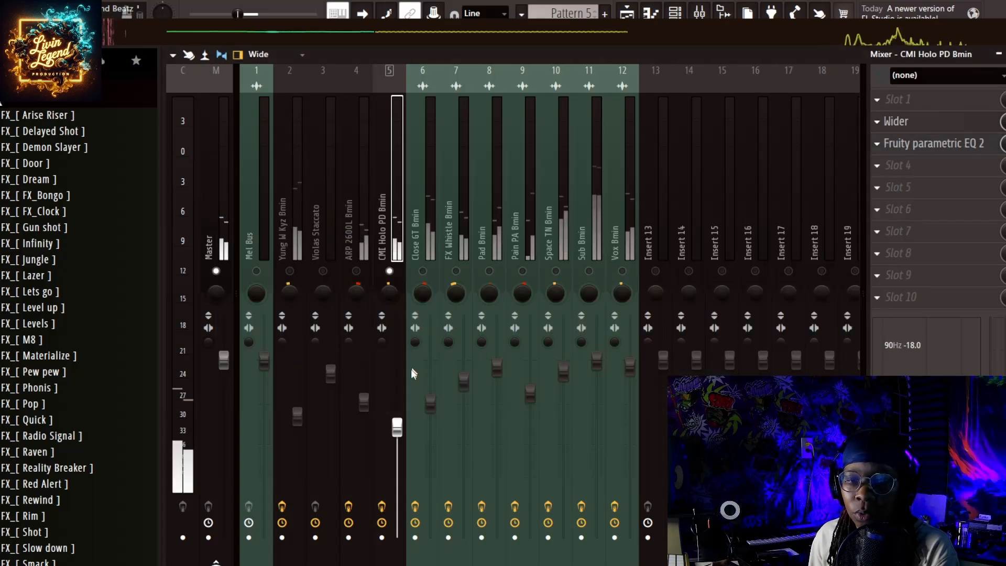
Solo and select the Close GT Bmin mixer track, inspect its Spreader and Fruity parametric EQ 2 effects, and stop playback
click(424, 274)
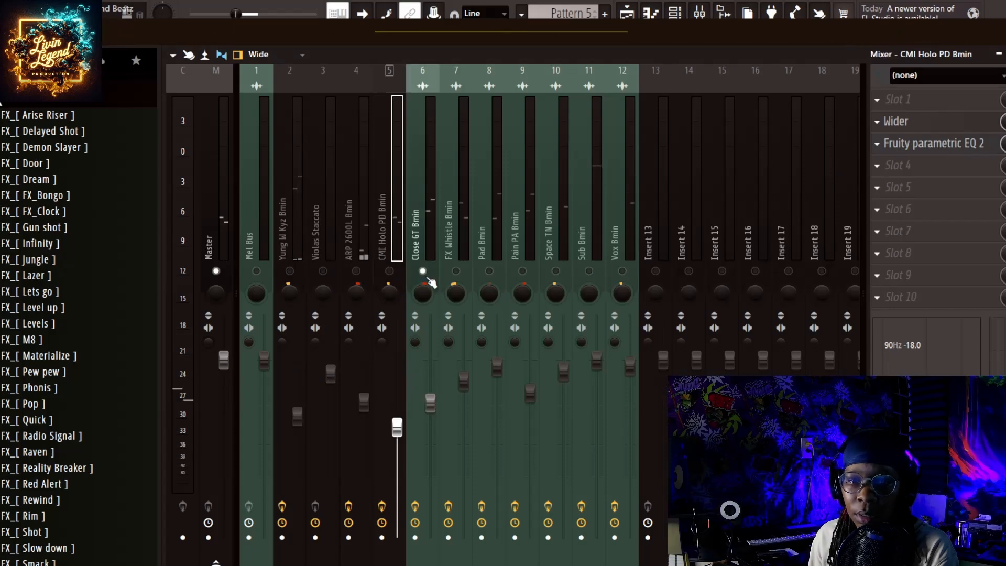
click(423, 216)
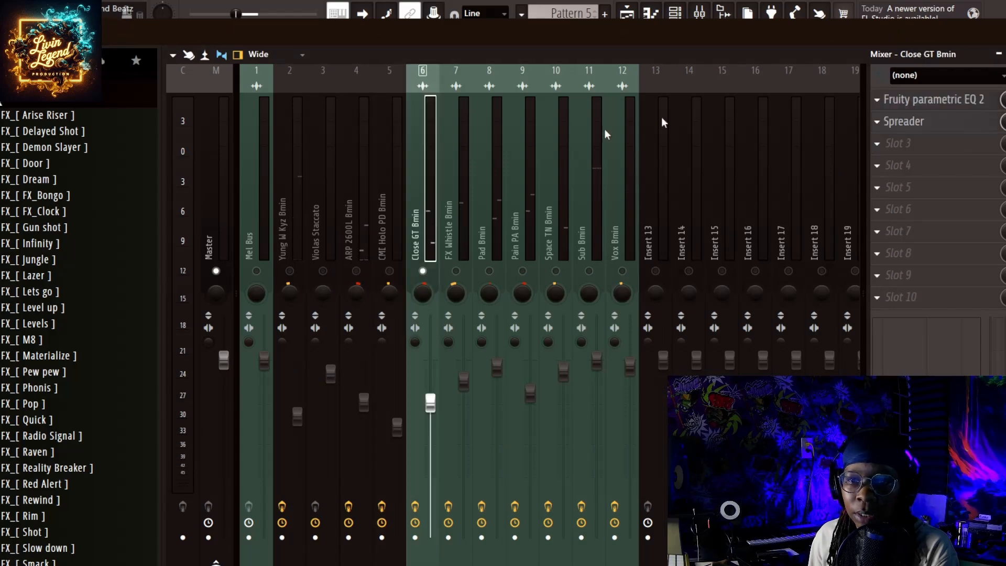
click(913, 124)
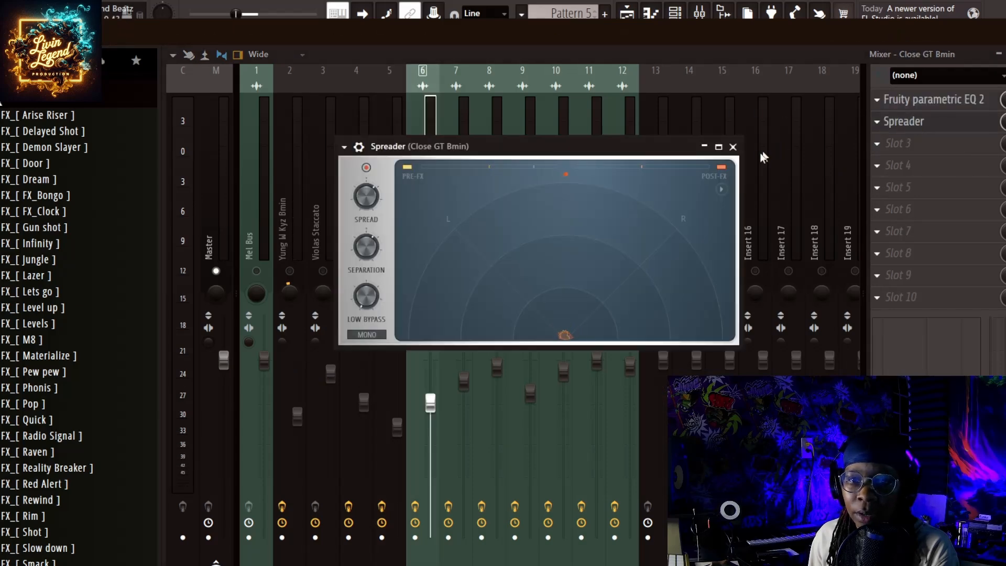
click(959, 94)
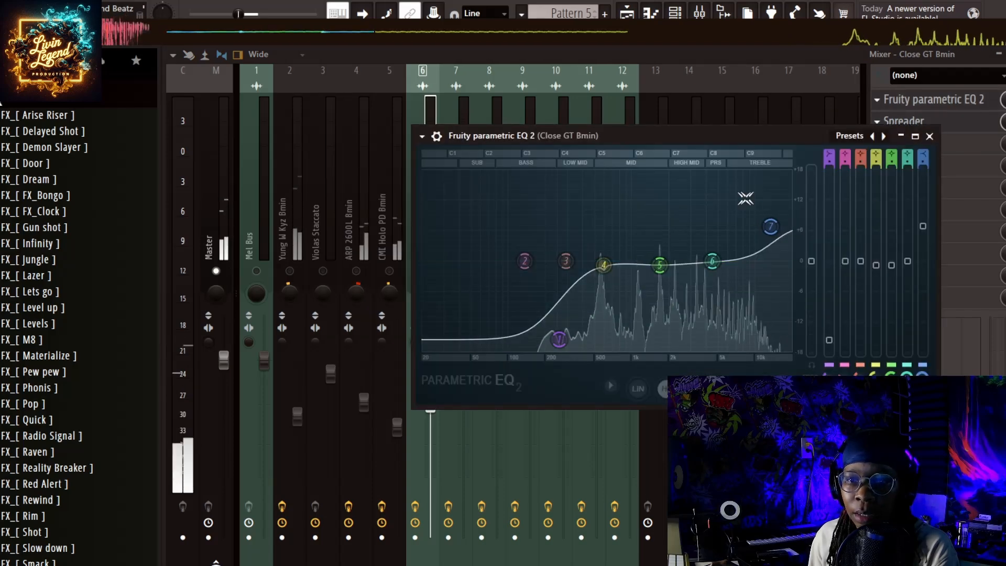
click(930, 136)
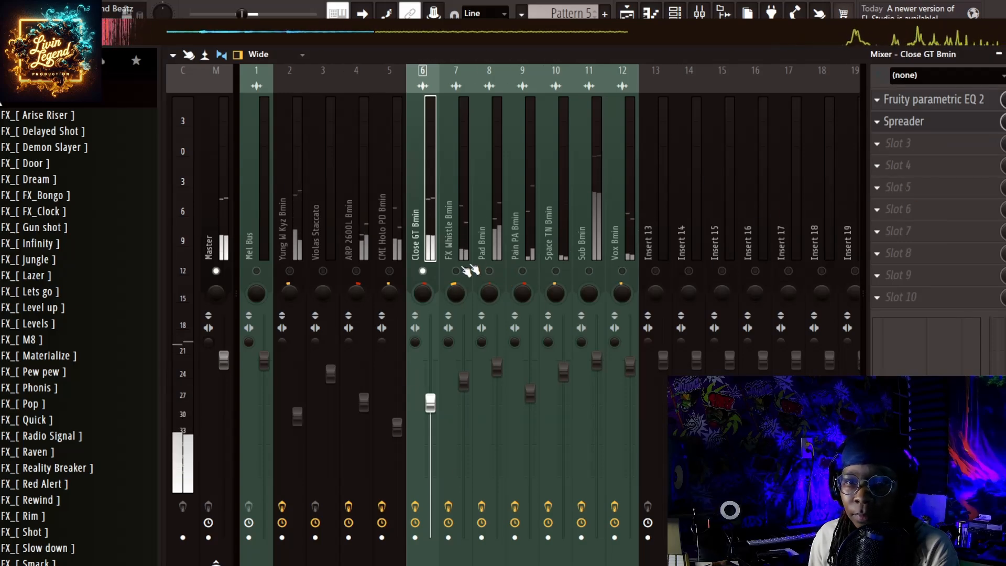
key(space)
Select the FX Whistle Bmin mixer track, inspect its Fruity parametric EQ 2, and audition the track
click(449, 231)
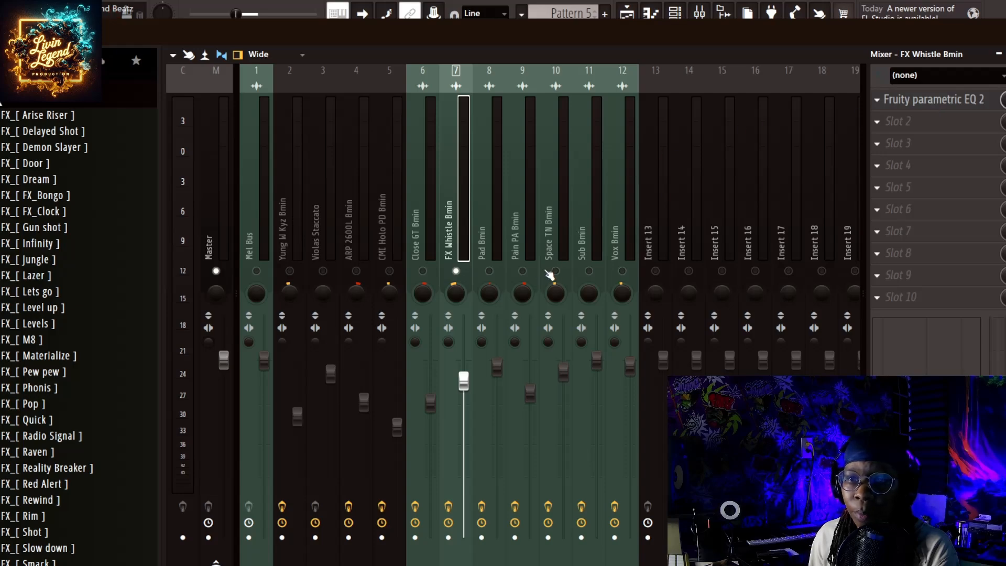
click(963, 107)
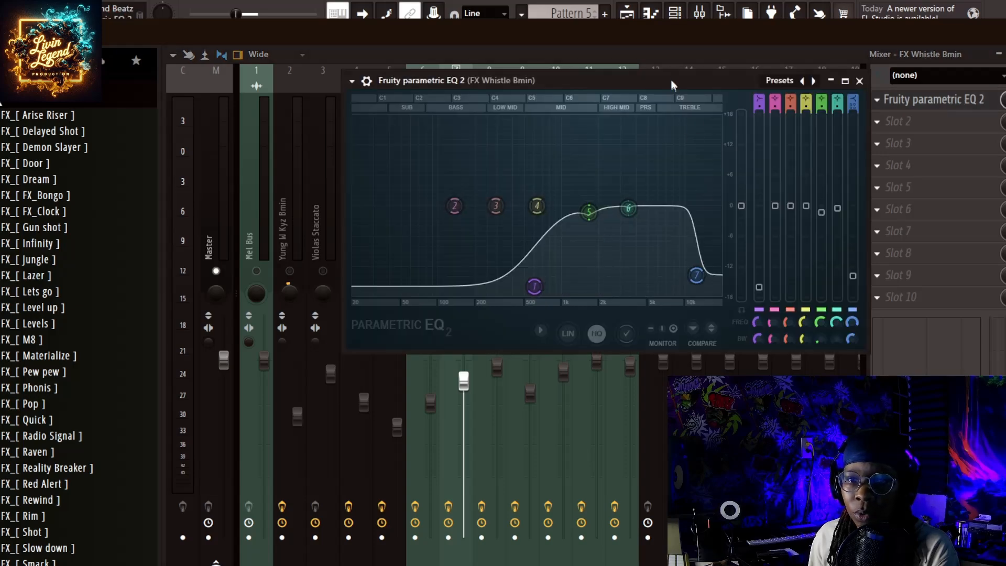
drag(672, 82, 791, 99)
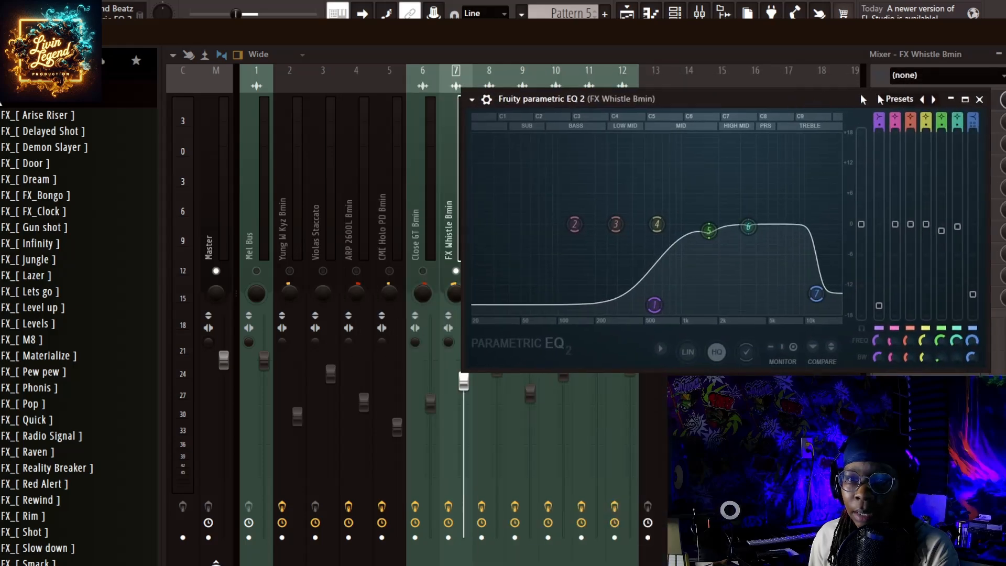
click(980, 99)
key(space)
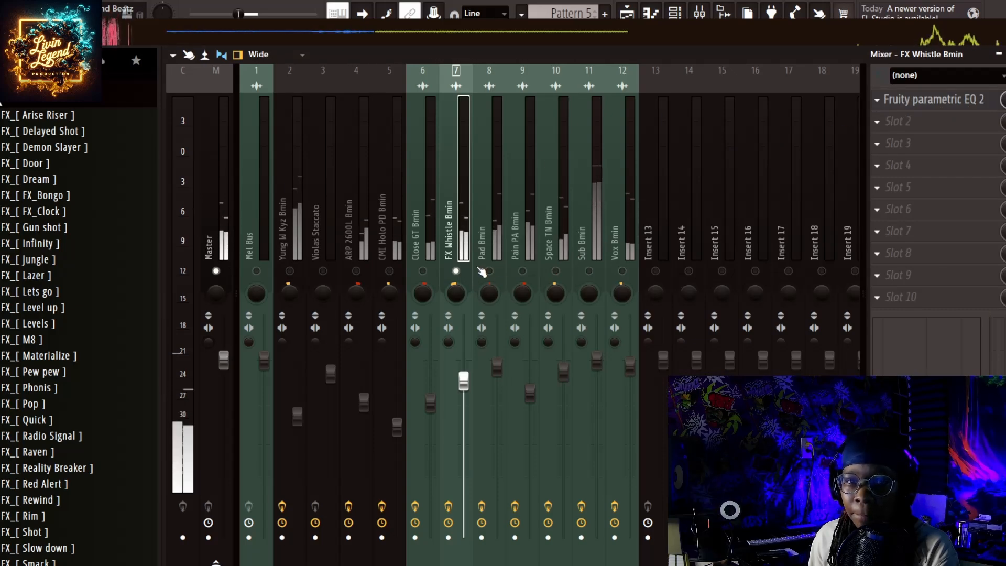
key(space)
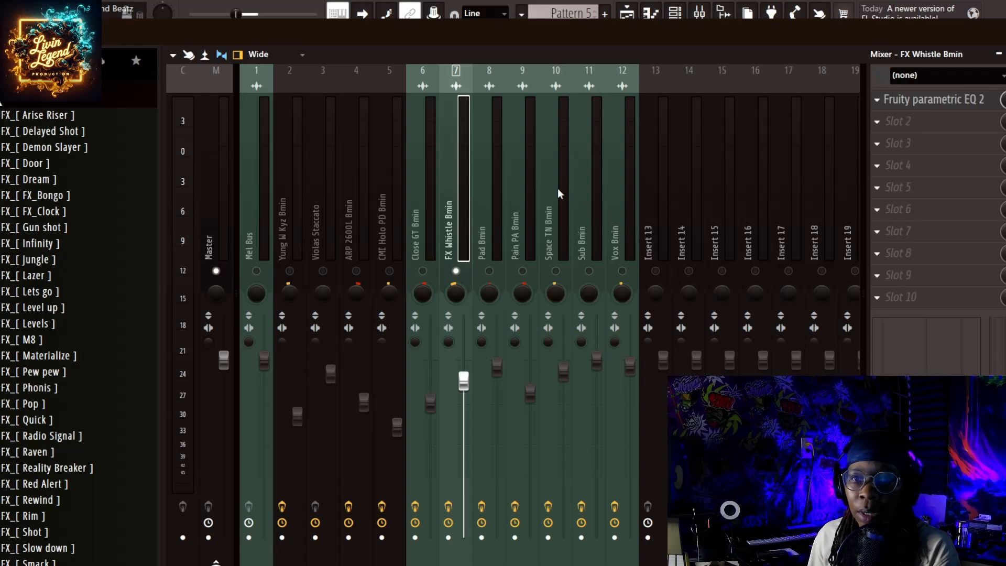
Solo the Pad Bmin mixer track, start playback, and select the track to view its effect slots
click(490, 272)
key(space)
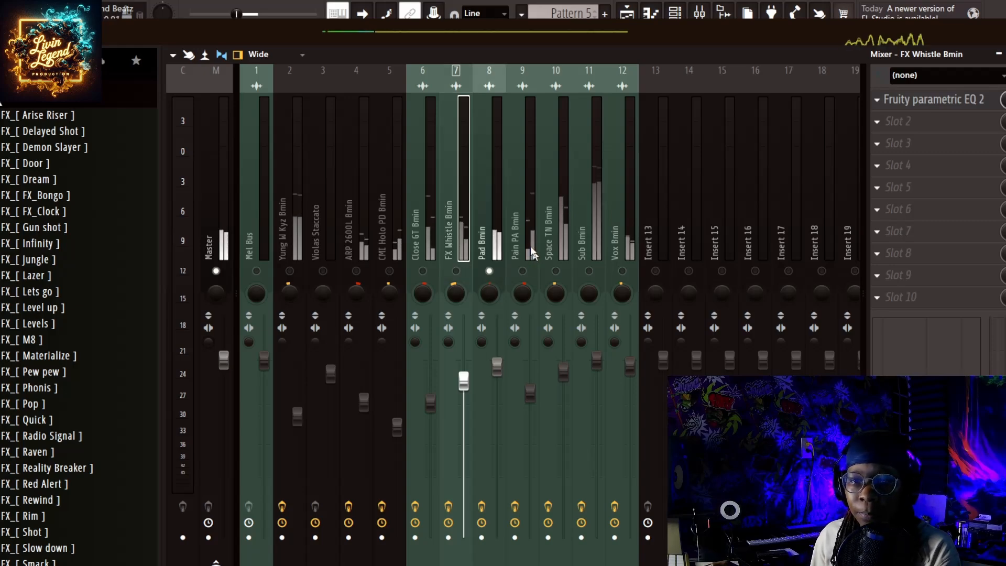
click(490, 184)
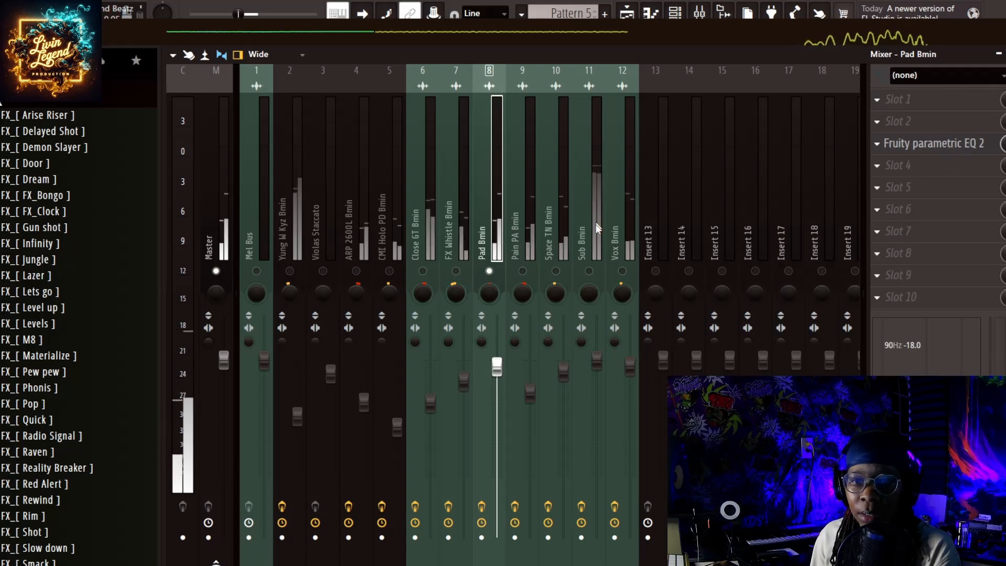
Select the Pain PA Bmin mixer track and inspect the stereo width in its Wider effect
click(521, 213)
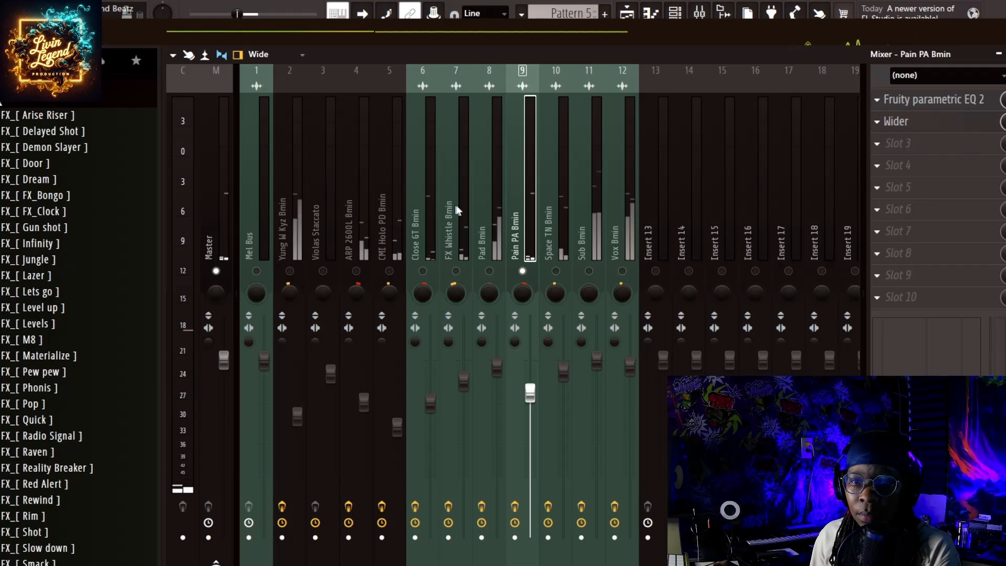
click(902, 121)
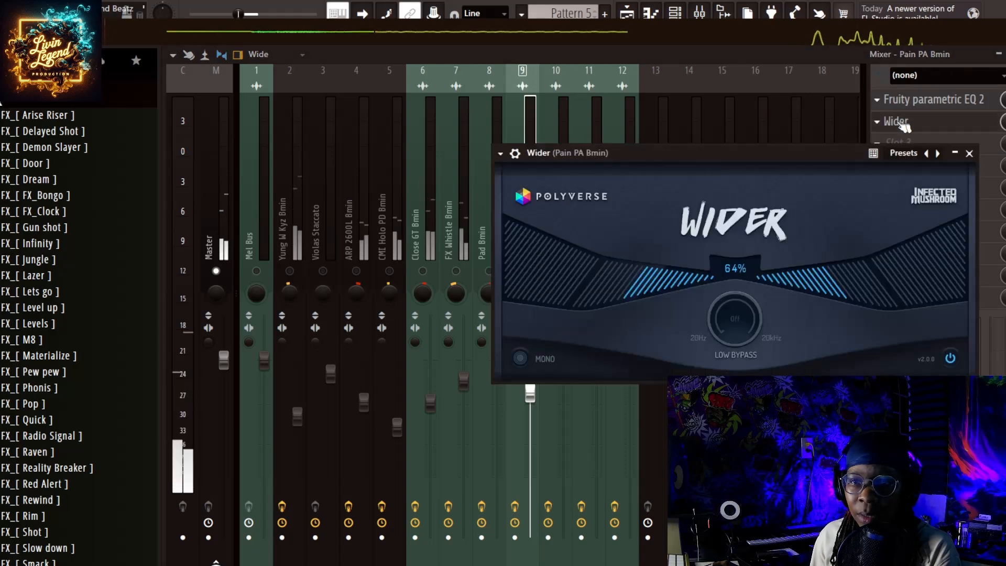
click(970, 153)
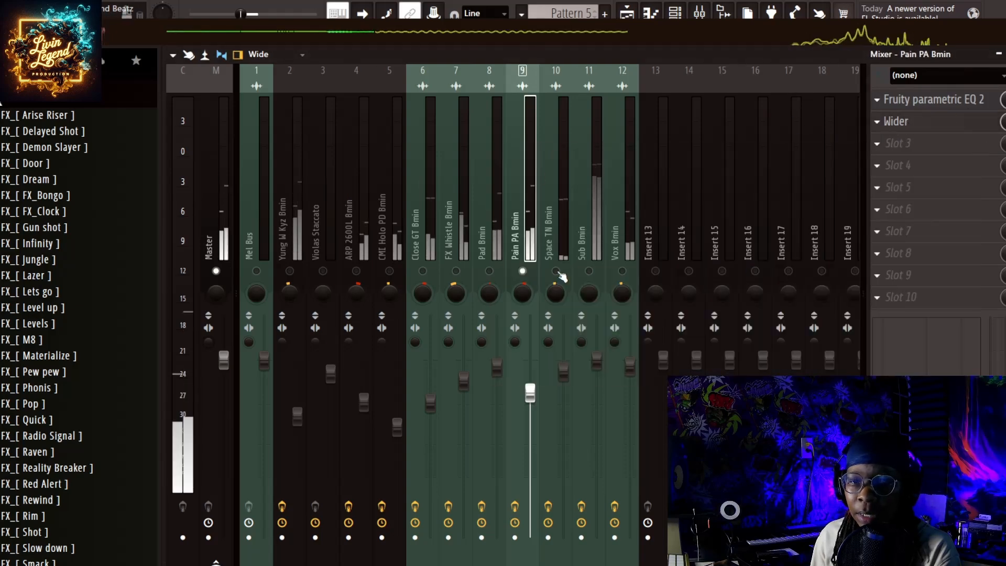
View the effect slots of the Space TN Bmin, Sub Bmin and Vox Bmin mixer tracks in turn
click(551, 213)
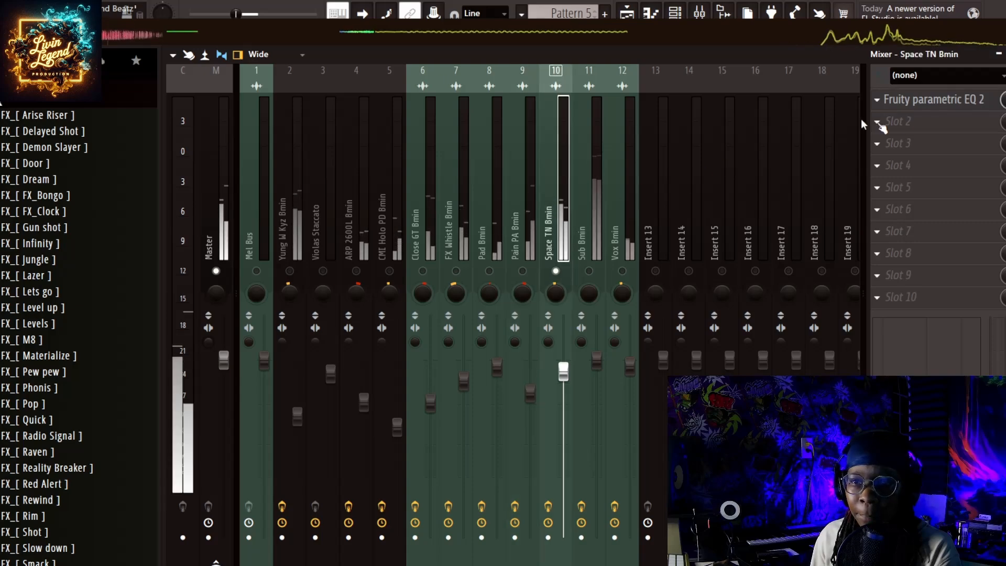
click(595, 246)
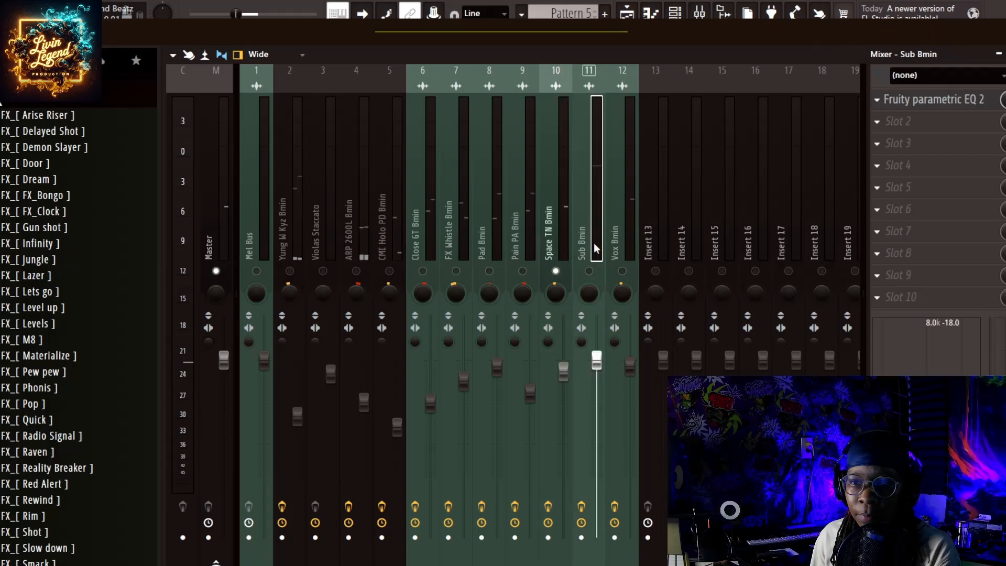
click(616, 176)
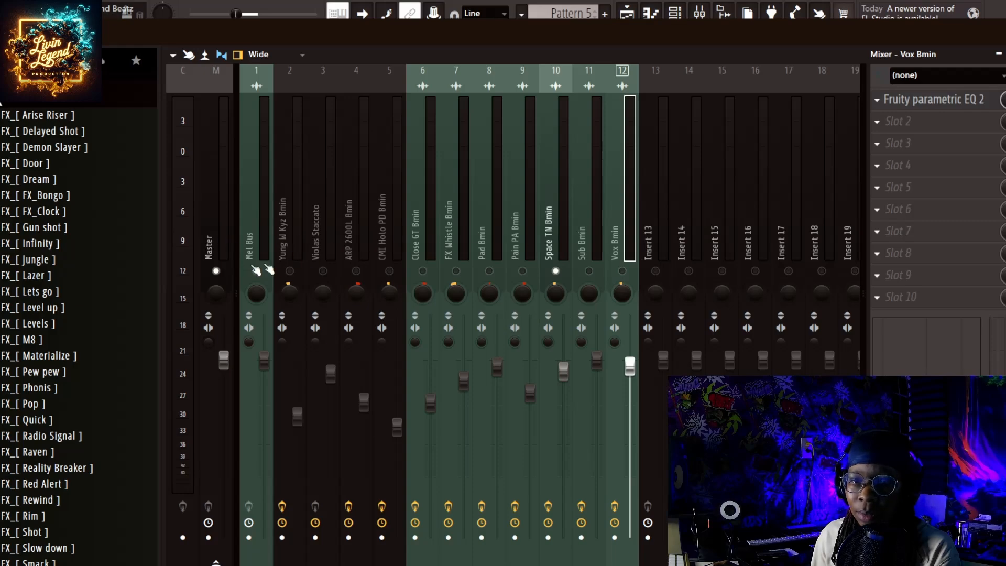
Review the effect slots of the Yung W Kyz Bmin, Violas Staccato, ARP 2600L Bmin and CMI Holo PD Bmin mixer tracks
click(294, 189)
click(336, 158)
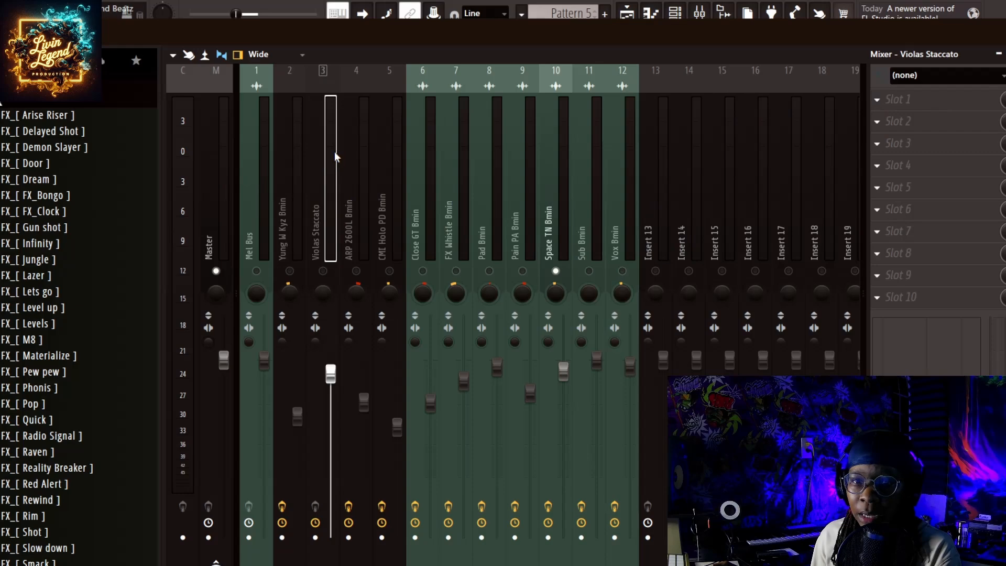
click(364, 137)
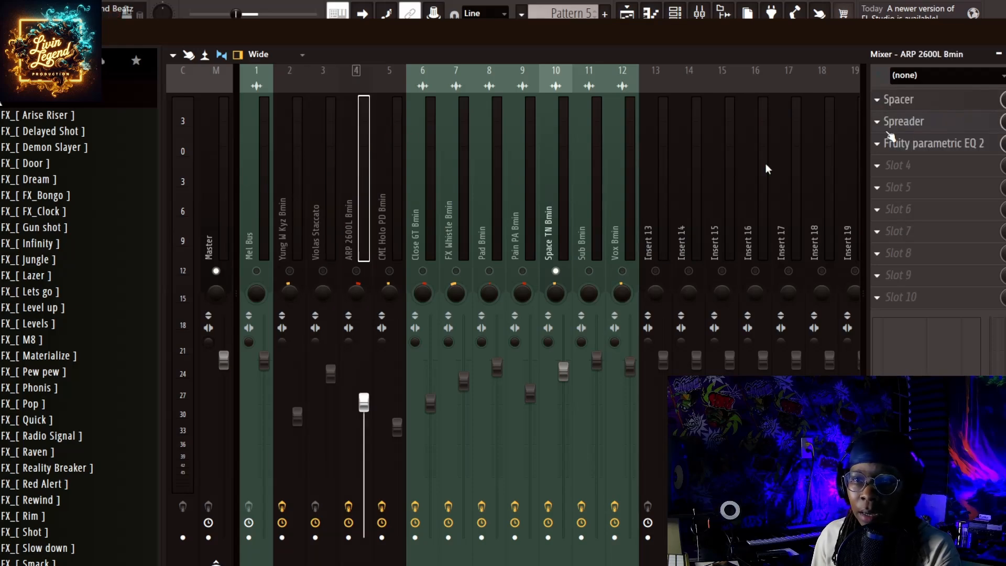
click(393, 177)
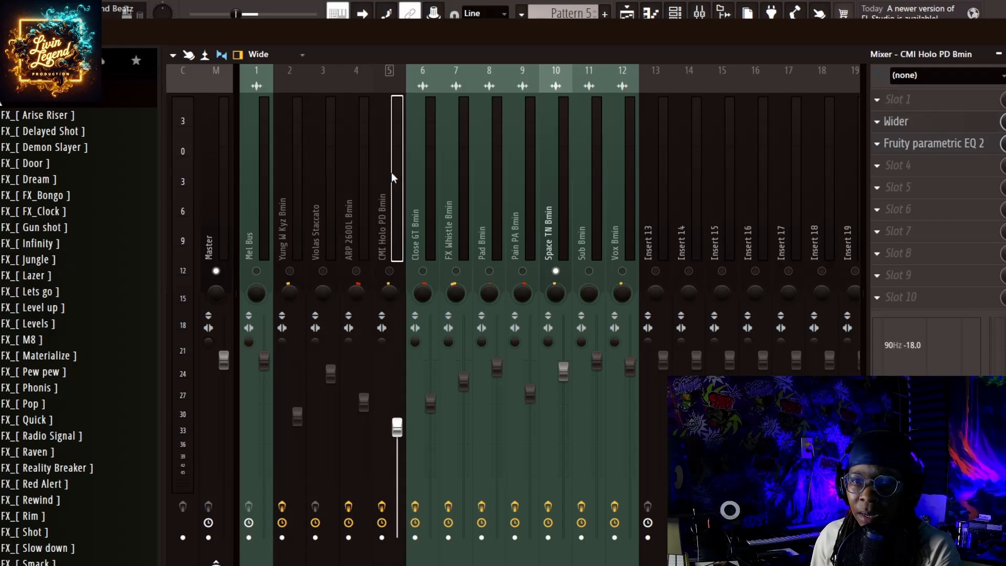
click(283, 143)
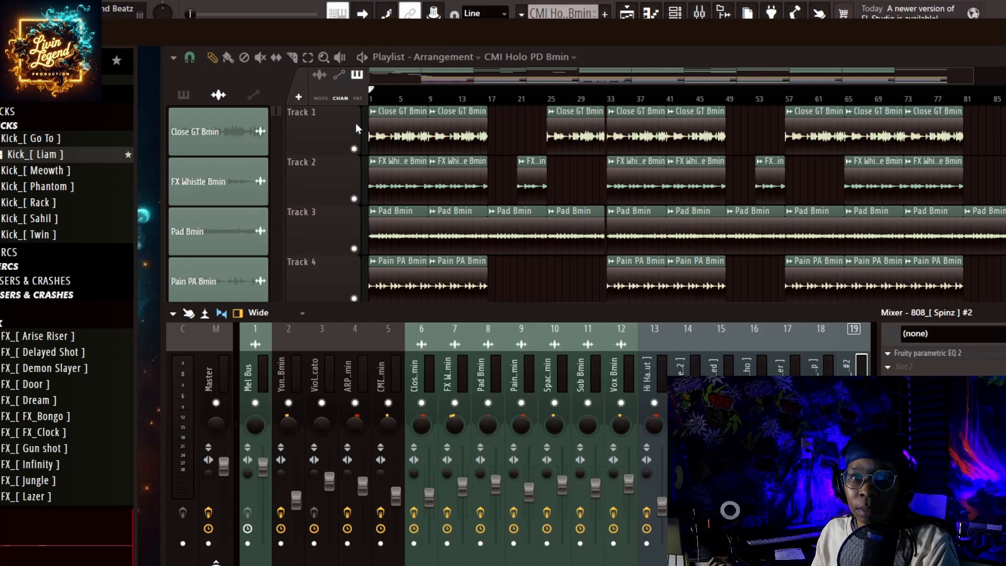
Play the arrangement from the start, hide the mixer, and look through the playlist tracks down to the drum patterns
key(space)
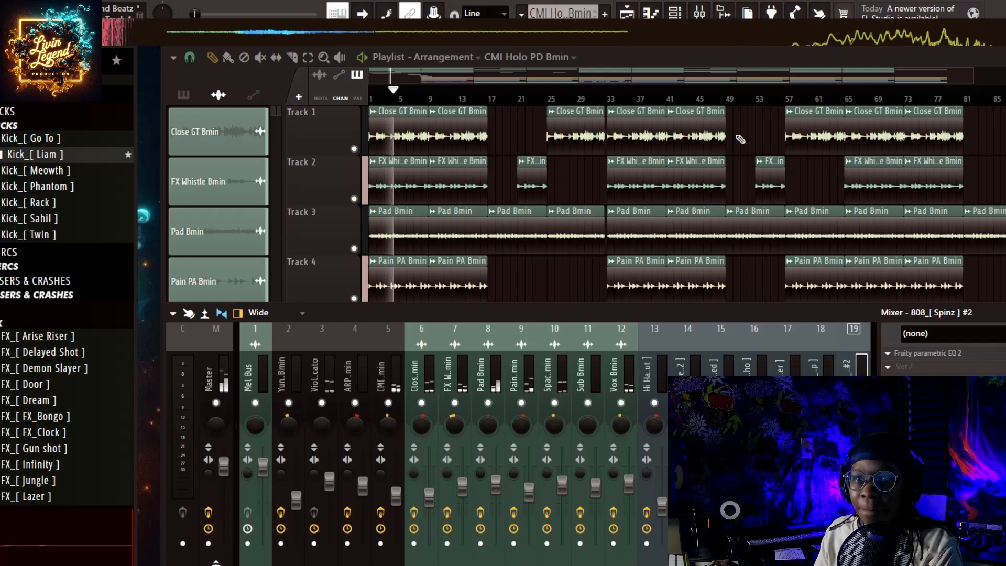
scroll(743, 137, down, 3)
scroll(622, 124, up, 3)
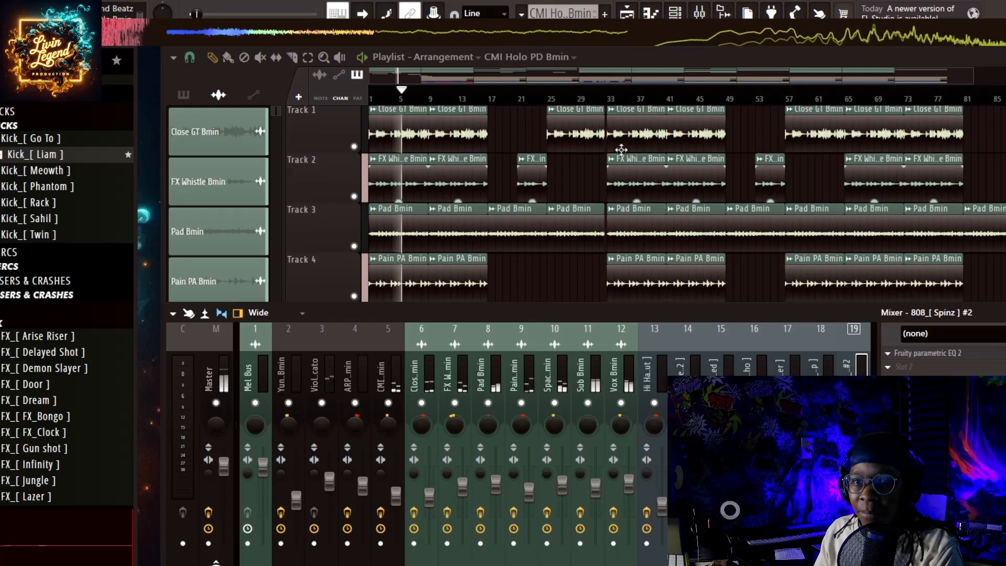
key(F9)
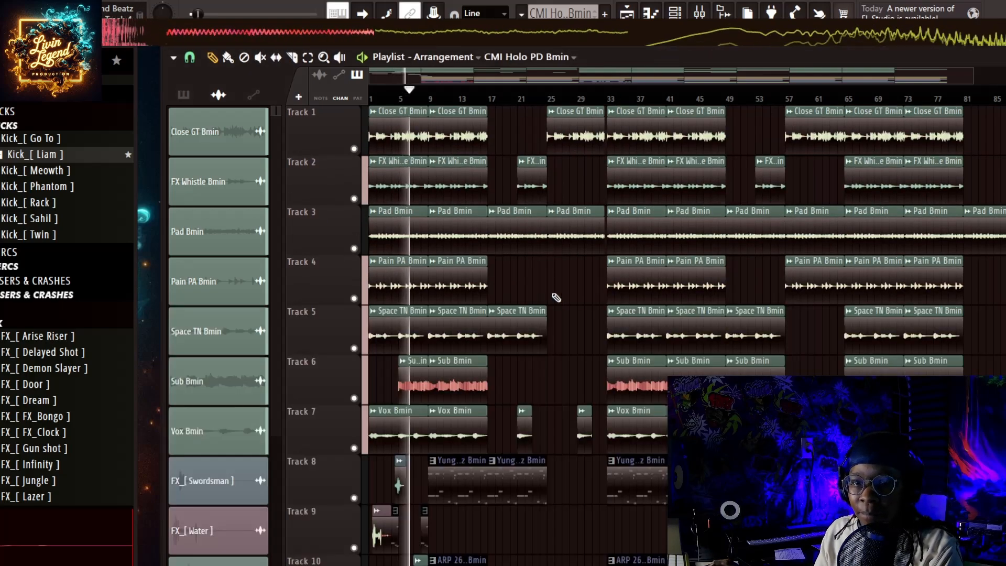
scroll(557, 294, down, 3)
scroll(556, 298, down, 2)
scroll(524, 319, up, 2)
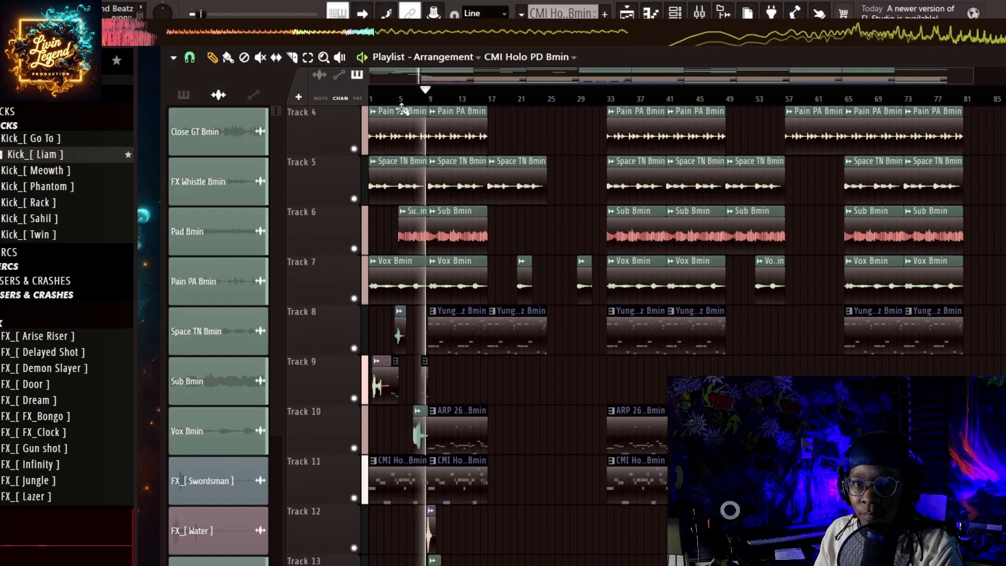
scroll(414, 113, down, 3)
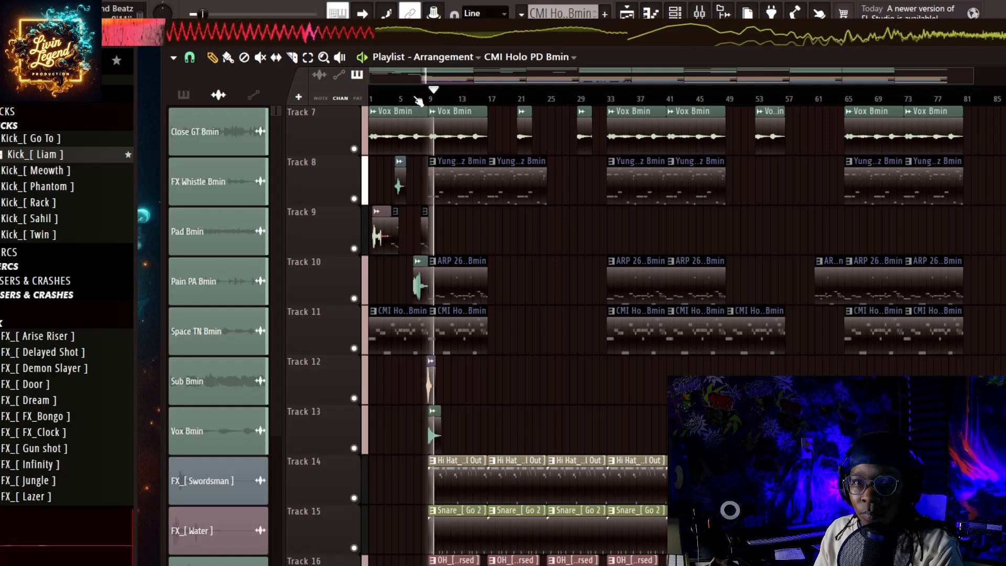
Place a copy of the FX_Transition [ Shorter ] clip on Track 12 so that it starts just before bar 17
scroll(417, 99, up, 5)
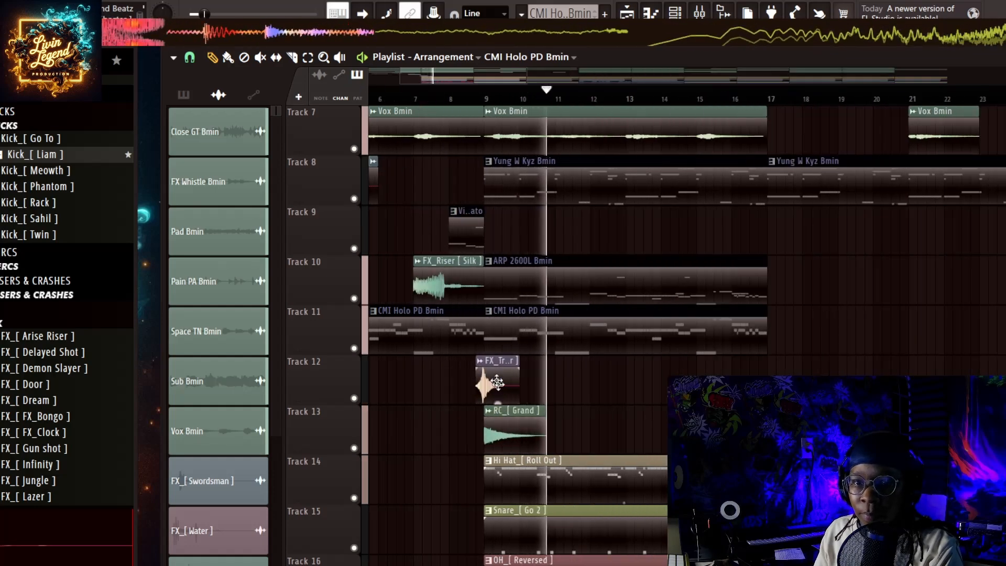
click(493, 369)
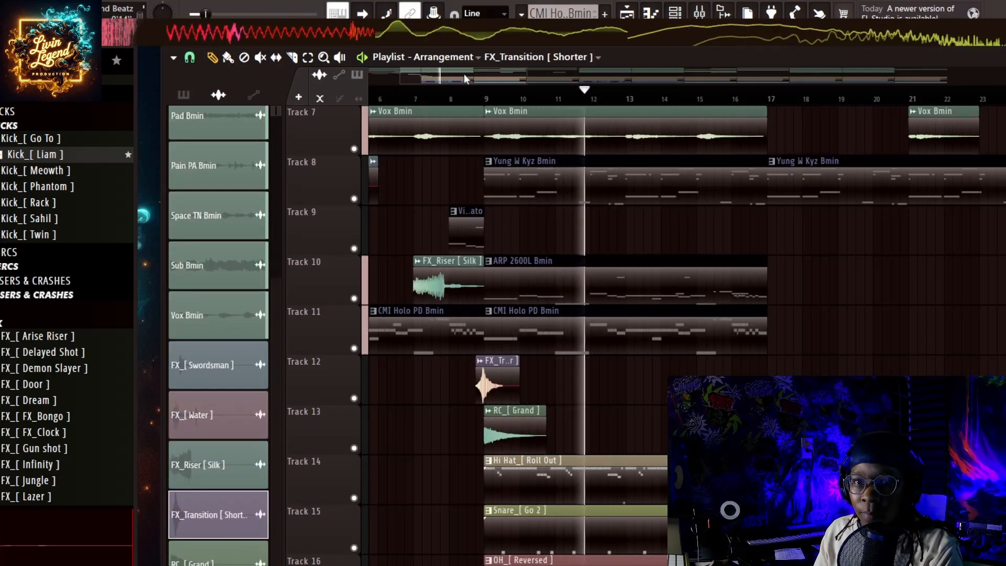
click(567, 82)
drag(568, 83, 461, 81)
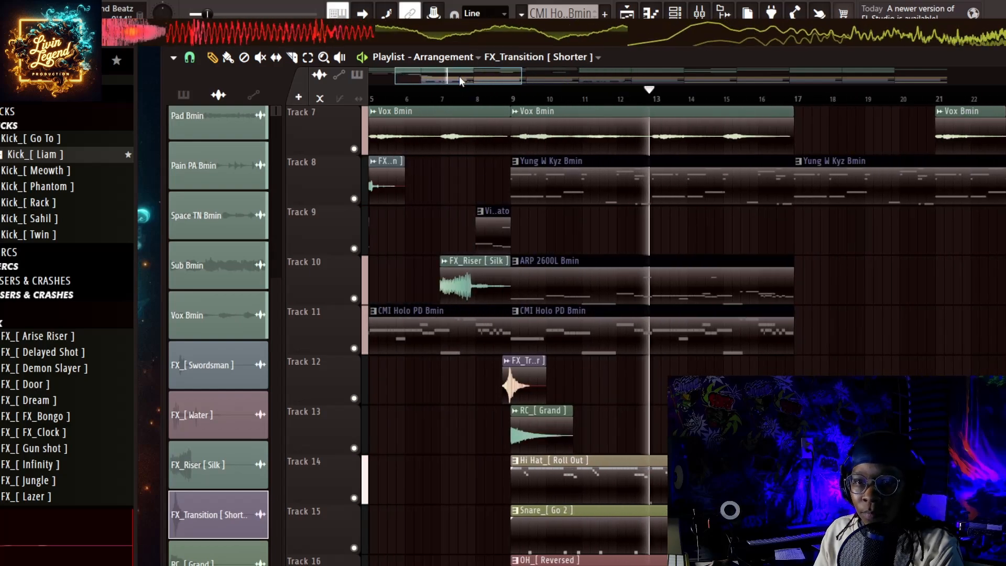
scroll(487, 101, down, 2)
scroll(487, 101, down, 1)
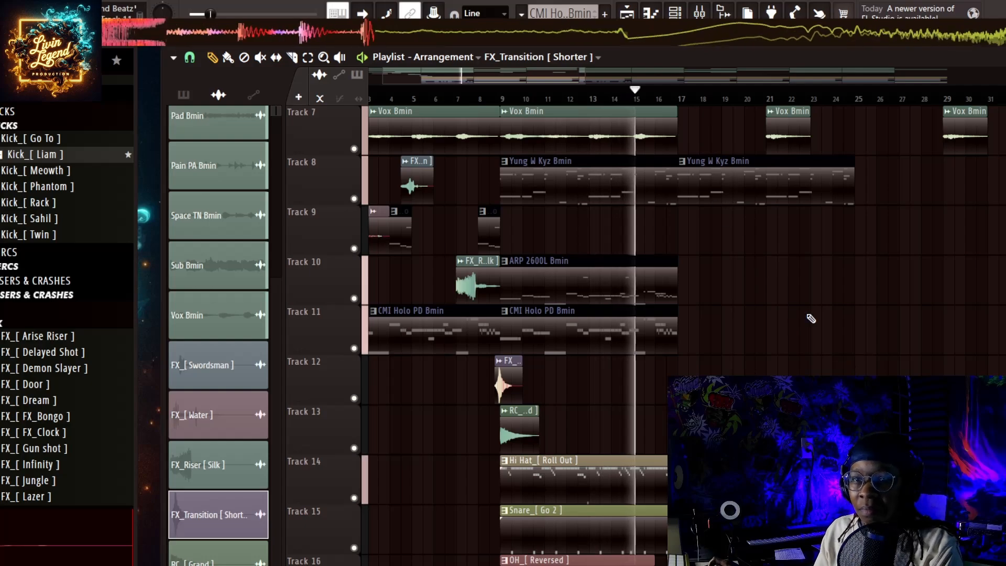
scroll(813, 316, up, 4)
scroll(653, 377, down, 4)
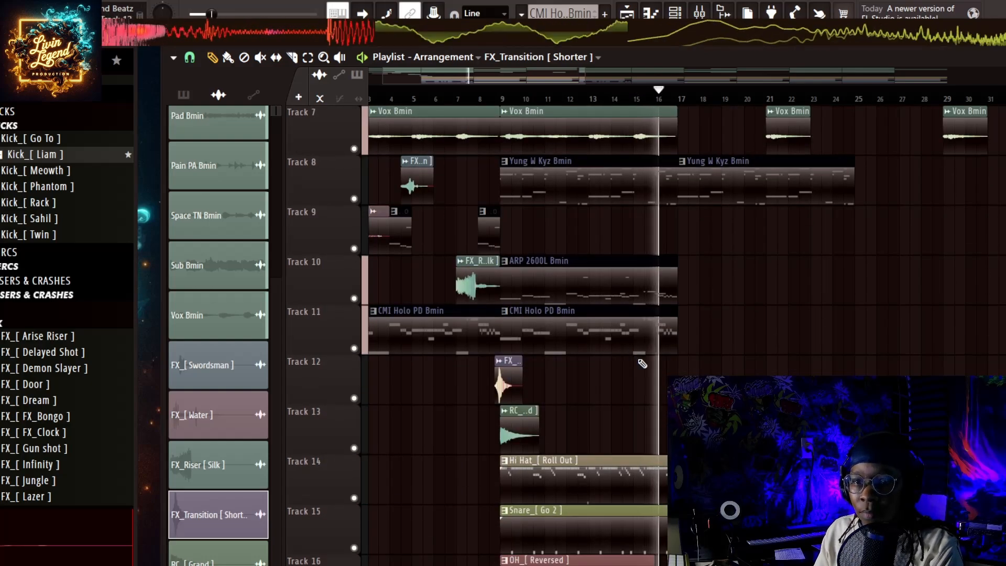
click(653, 376)
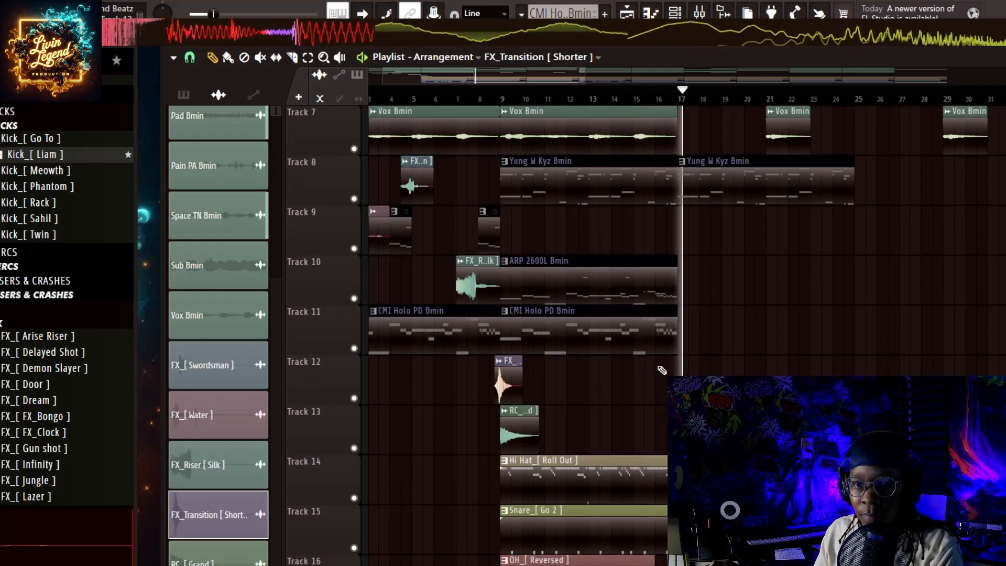
drag(668, 362, 679, 362)
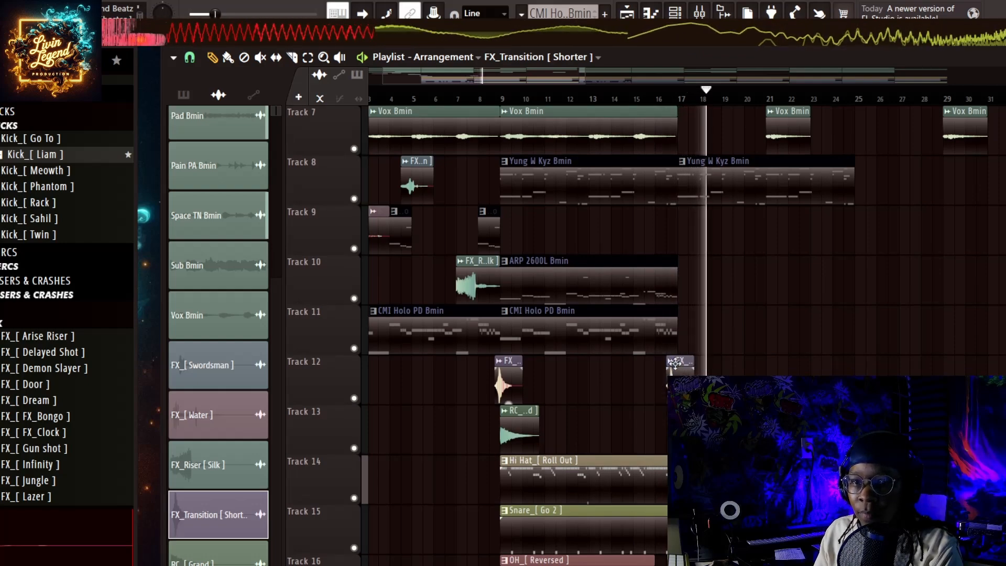
Place a copy of the RC_[ Grand ] clip on Track 13 at bar 17 and align the transition clip above it just before that bar
click(511, 419)
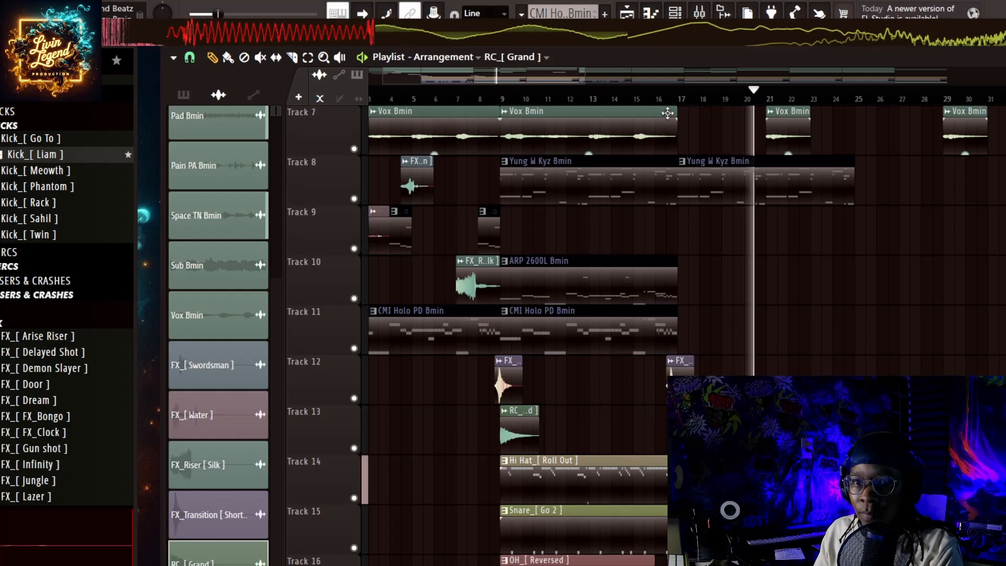
scroll(622, 365, up, 3)
drag(651, 386, 664, 386)
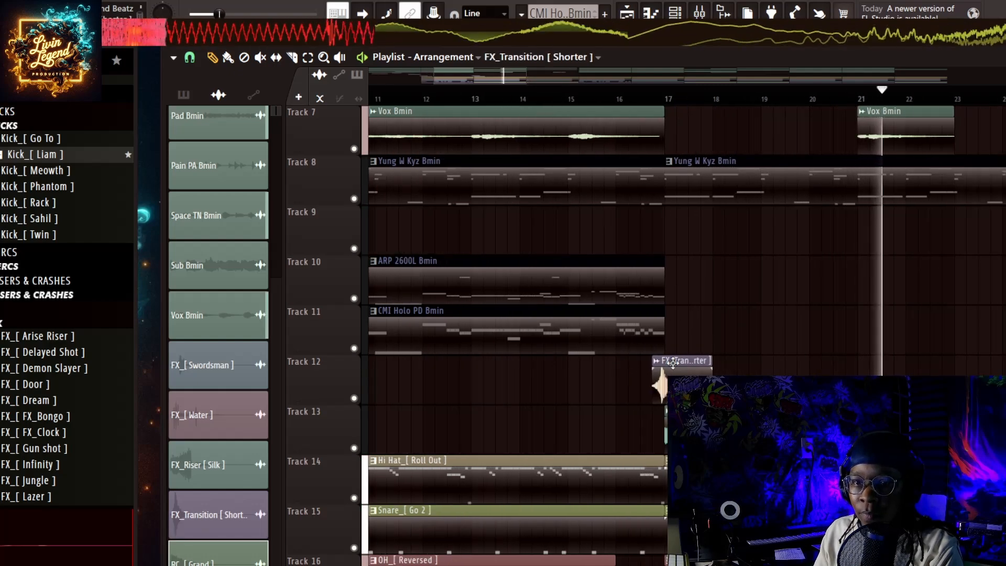
scroll(650, 101, down, 3)
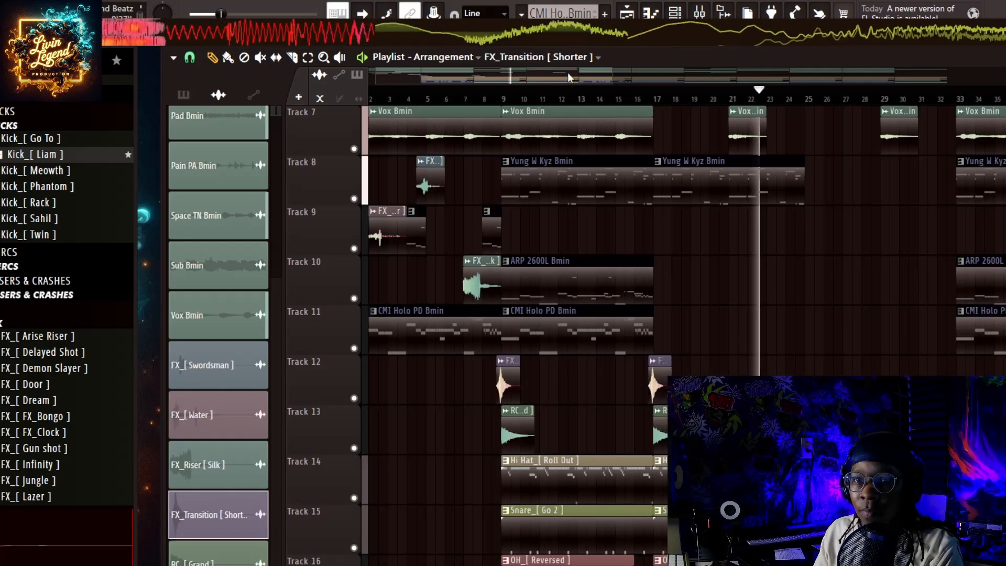
Place copies of FX_Transition [ Shorter ] on Track 12 just before bar 33 and of RC_[ Grand ] on Track 13 at bar 33
drag(568, 76, 607, 85)
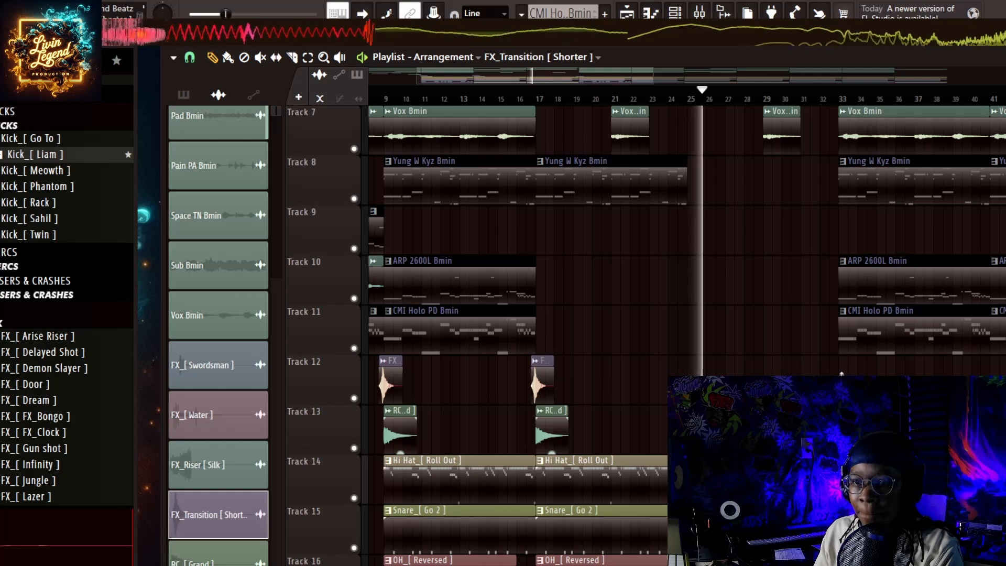
click(841, 361)
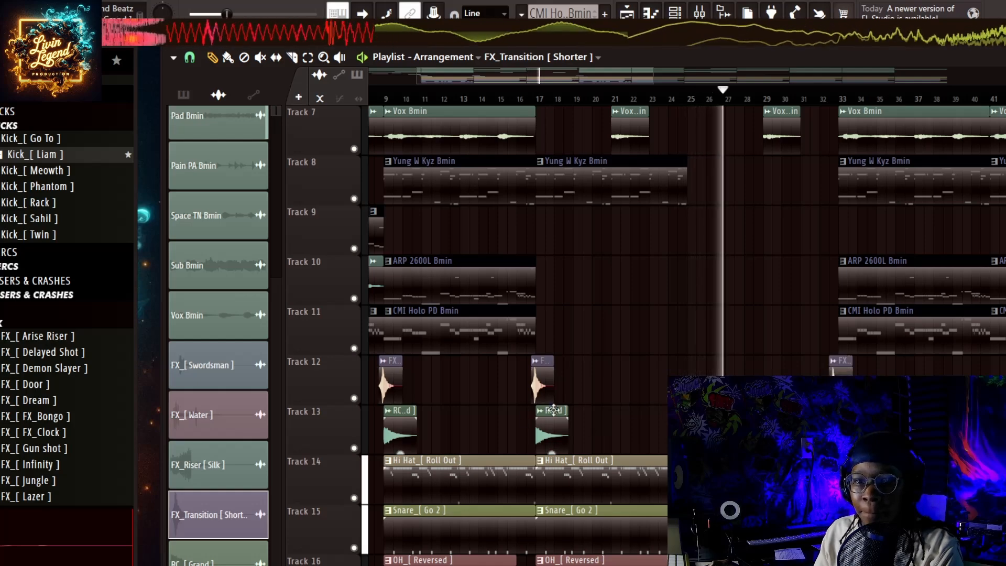
click(545, 422)
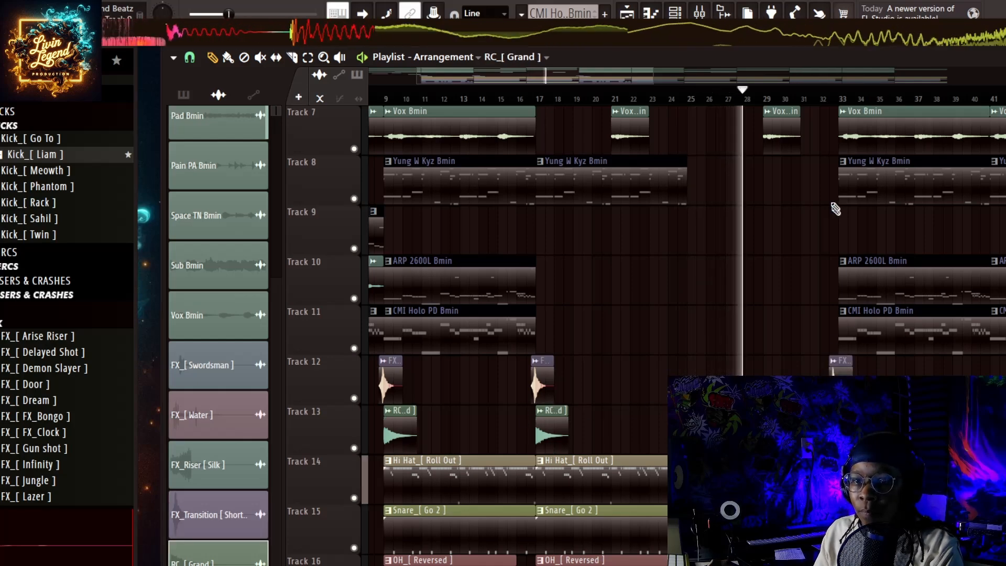
scroll(845, 101, up, 3)
scroll(845, 101, up, 4)
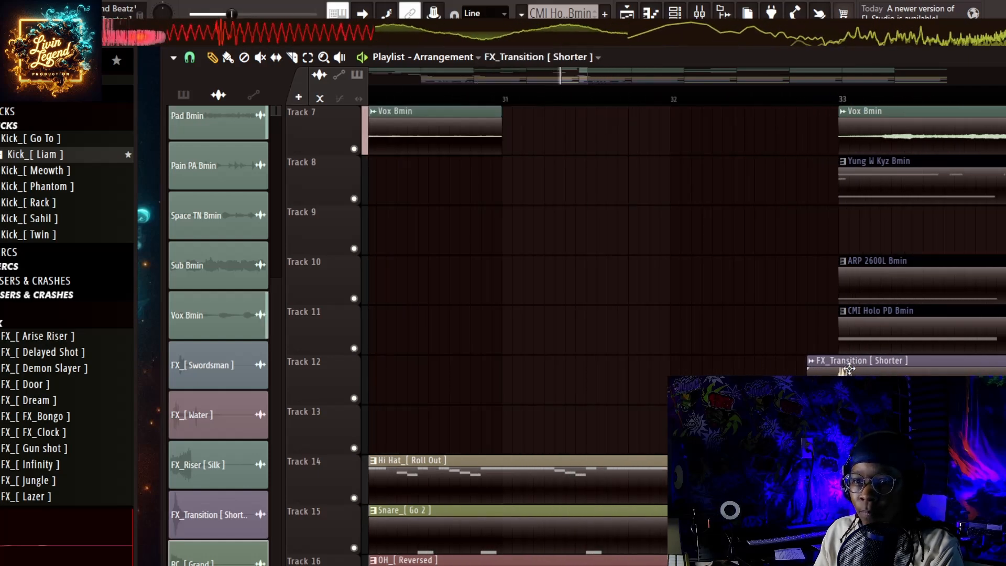
mouse_move(849, 368)
mouse_down()
mouse_move(841, 371)
mouse_move(849, 368)
mouse_up()
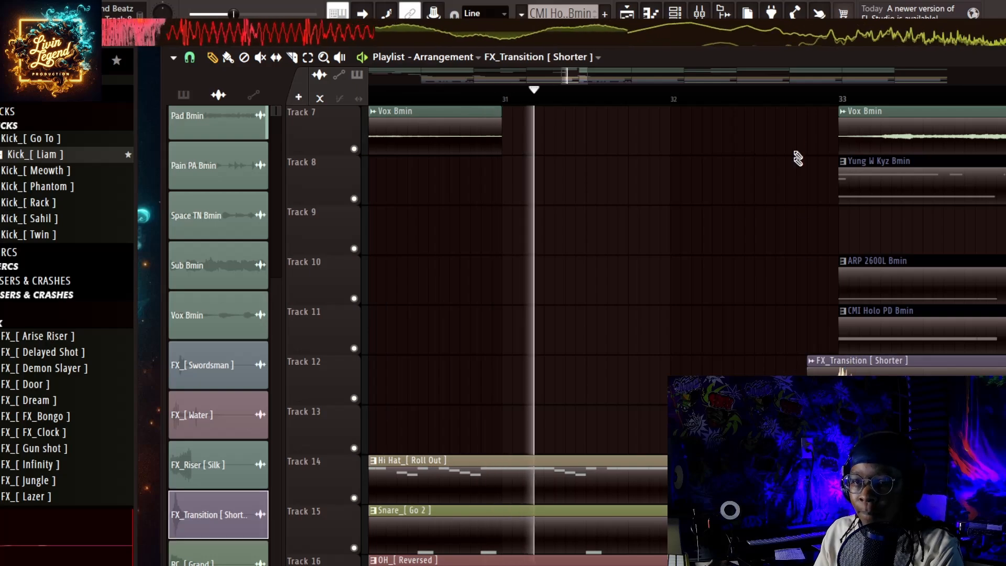
click(534, 80)
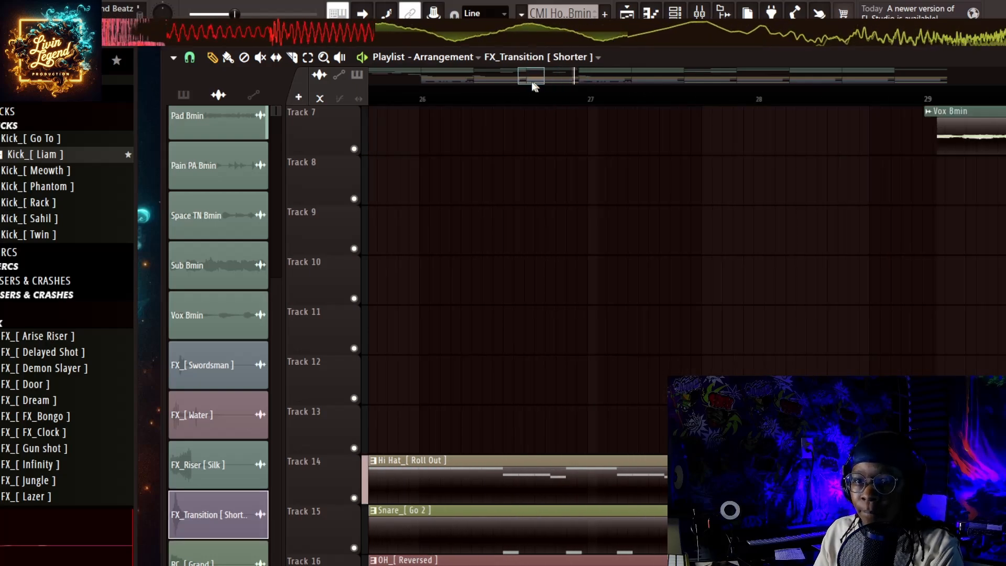
drag(532, 83, 591, 76)
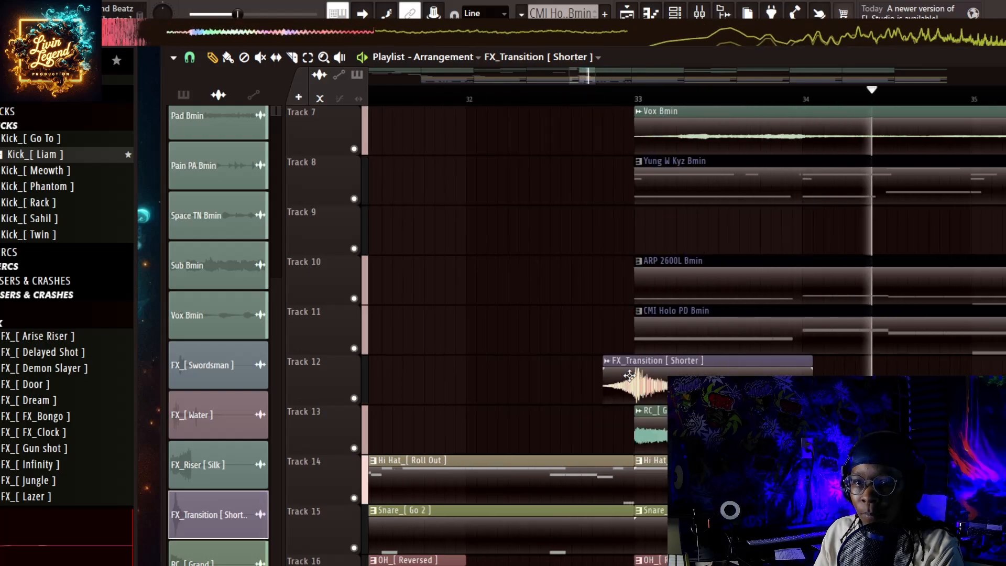
scroll(642, 99, down, 2)
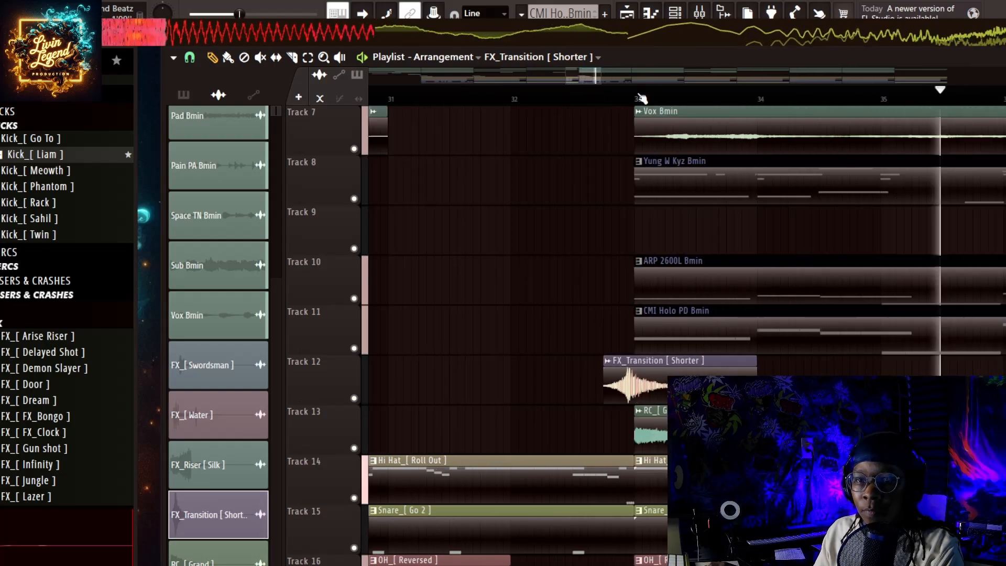
Look through the whole arrangement from the melody clips on Track 1 down to the drum and 808 patterns
scroll(642, 99, down, 10)
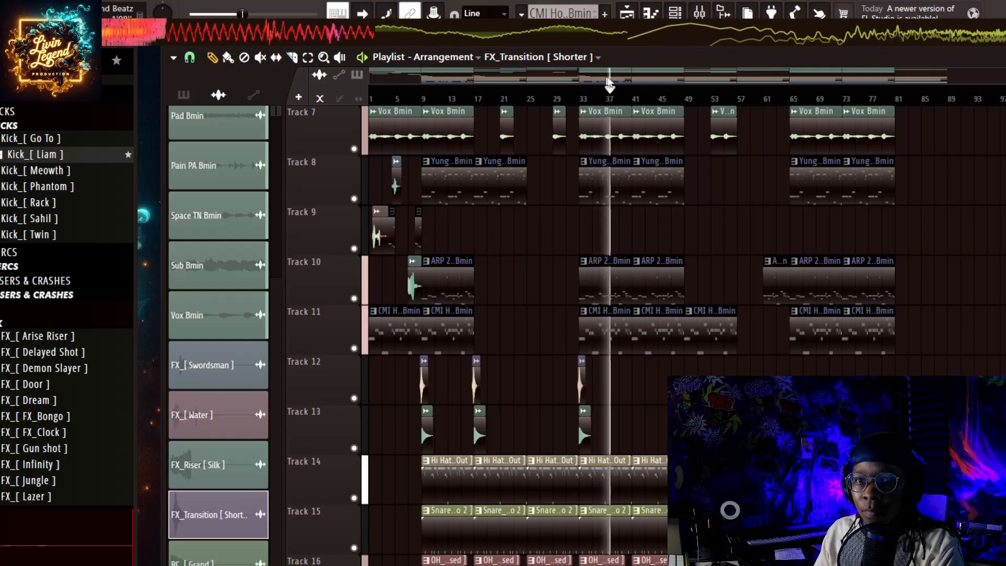
scroll(750, 229, up, 3)
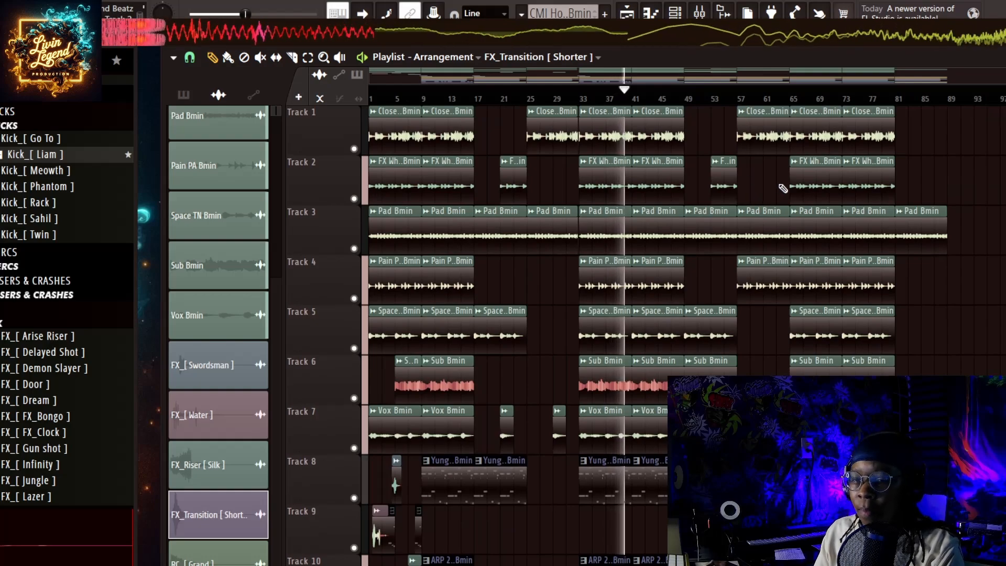
scroll(741, 375, down, 3)
scroll(741, 374, up, 3)
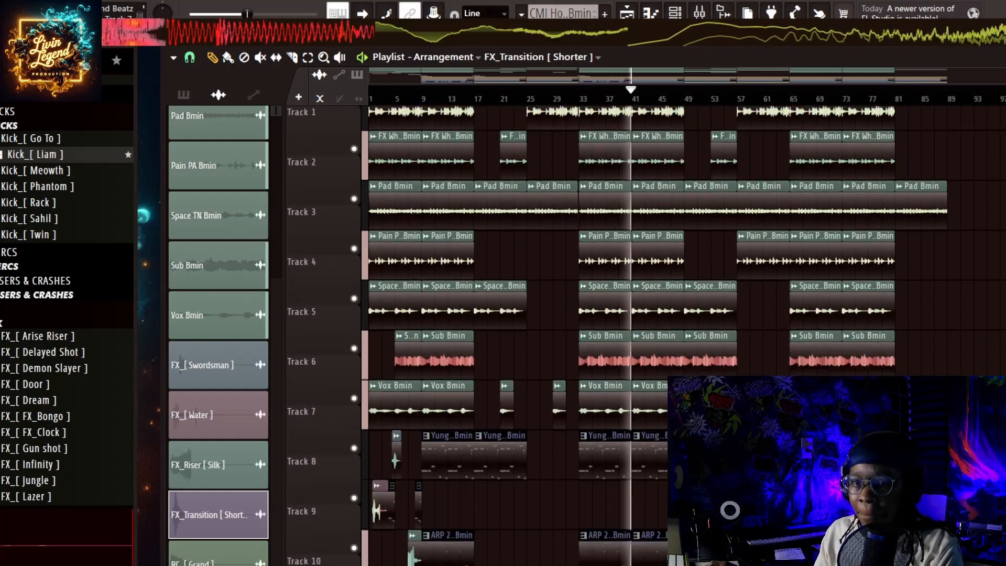
scroll(741, 374, down, 5)
scroll(629, 336, down, 3)
scroll(723, 262, up, 3)
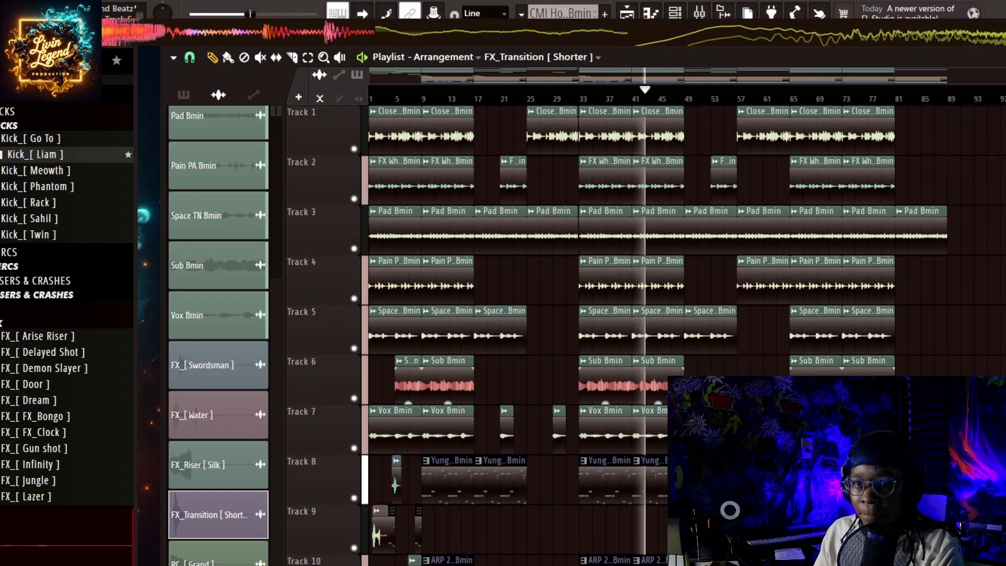
scroll(524, 335, down, 4)
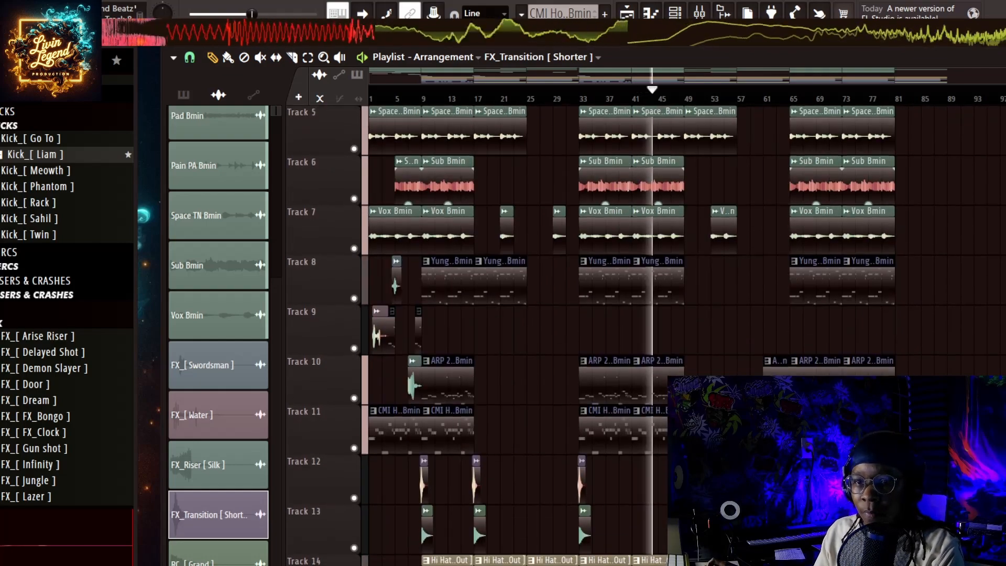
scroll(730, 510, down, 7)
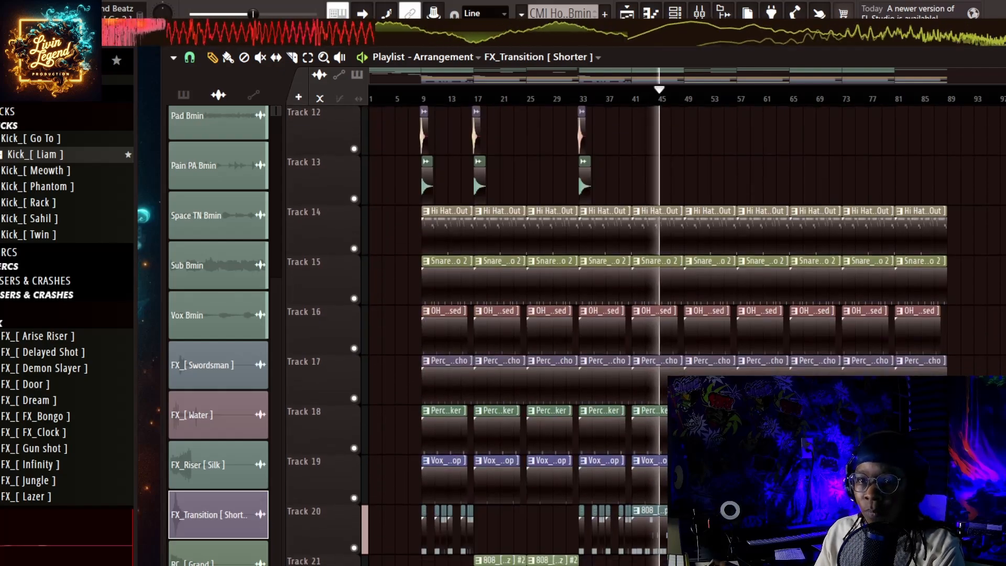
Trim the starts of the bar 49 drum clips so Hi Hat_[ Roll Out ] begins just before bar 50 and Snare_[ Go 2 ] at bar 50
scroll(694, 100, up, 5)
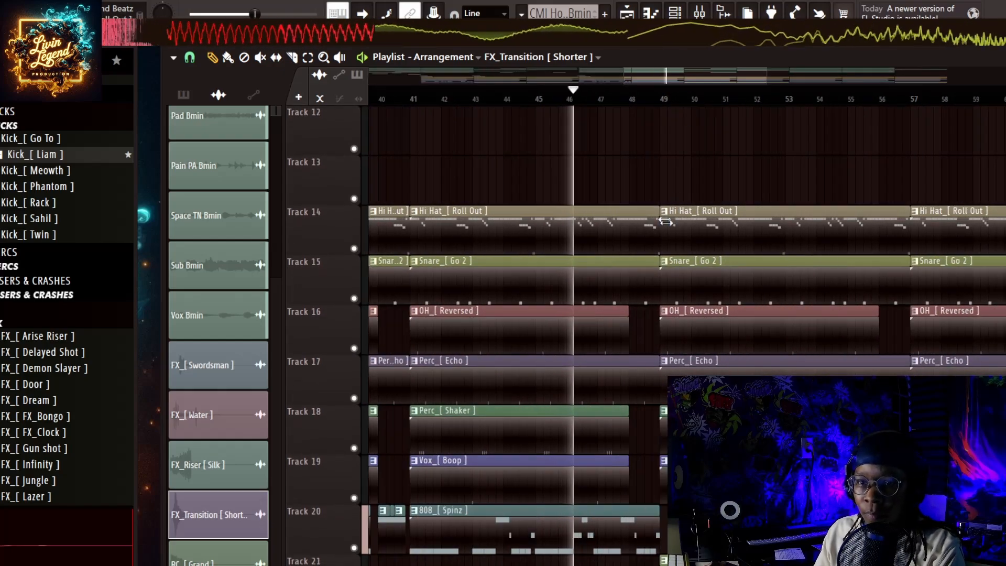
click(674, 286)
mouse_move(661, 288)
mouse_down()
mouse_move(691, 294)
mouse_move(659, 294)
mouse_up()
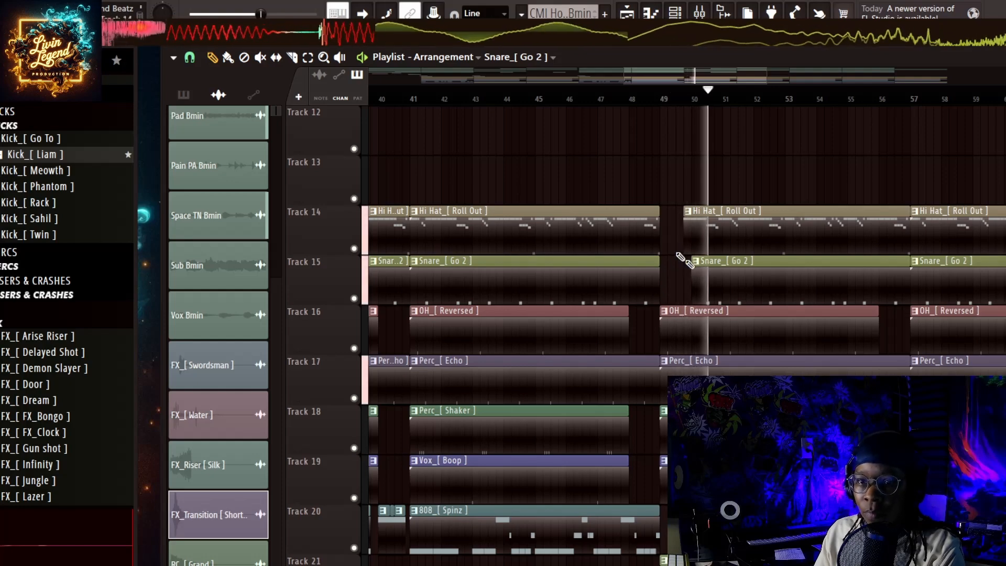
Slice the Hi Hat_[ Roll Out ] clip on Track 14 at bars 51 and 52 and delete the piece between the cuts
click(293, 57)
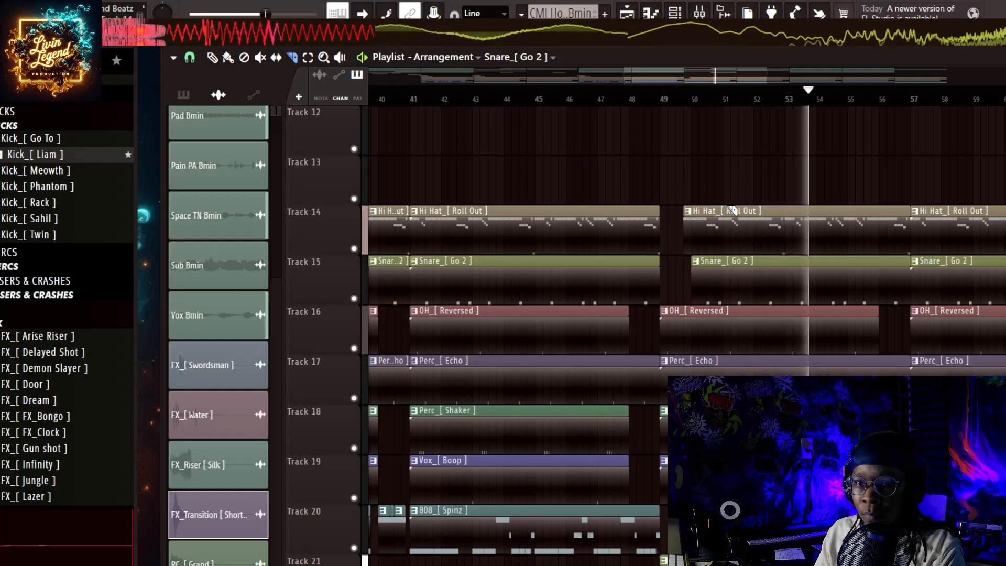
drag(723, 206, 726, 254)
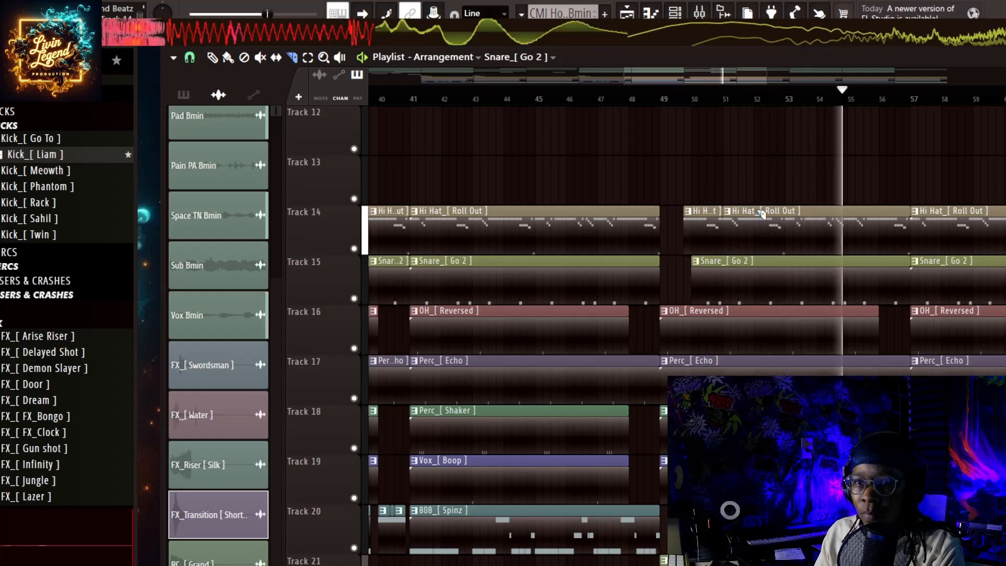
drag(762, 206, 768, 241)
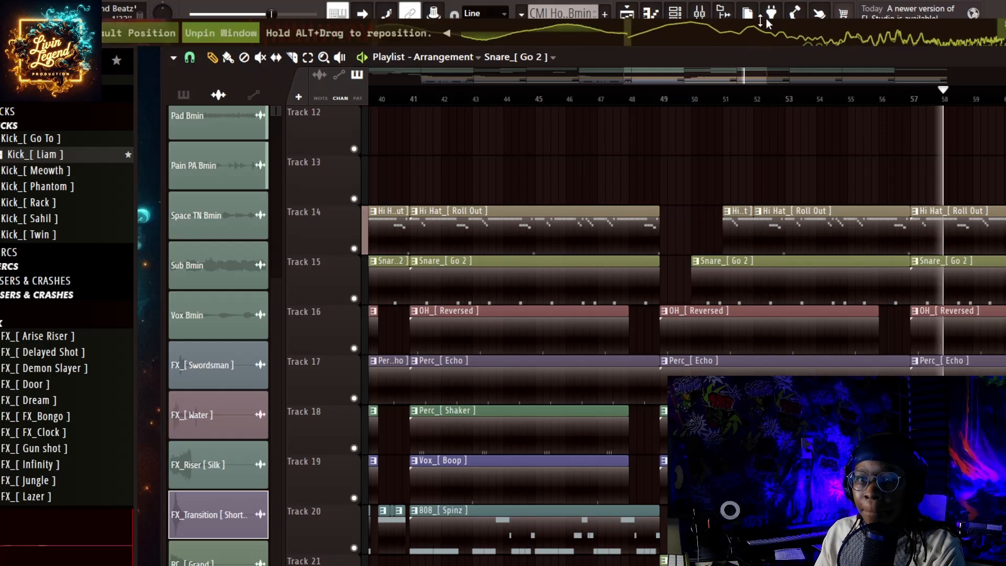
right_click(741, 227)
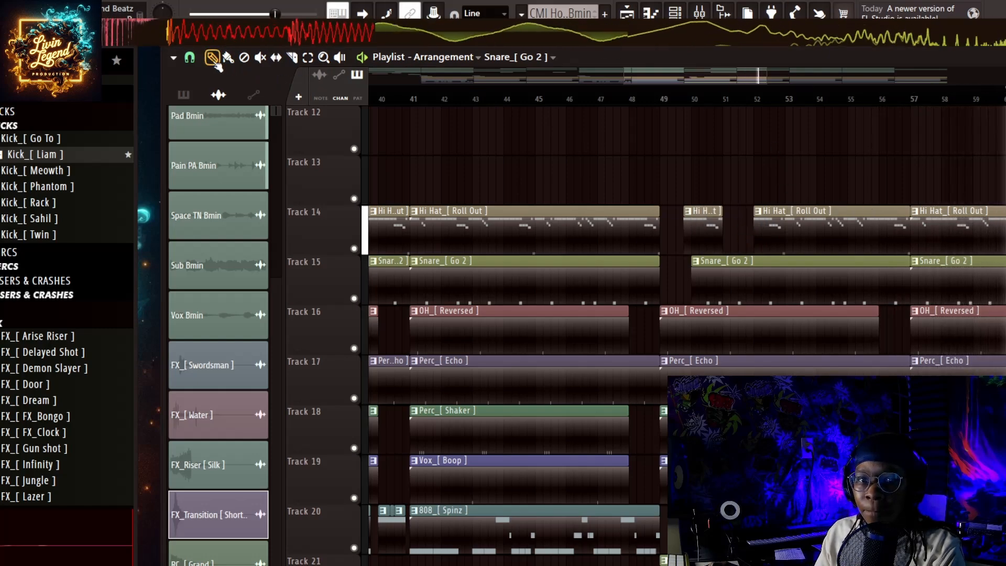
Slice the Track 14 hi-hat clip at bars 53 and 55, remove the piece between, and end the last piece just before bar 57
click(295, 58)
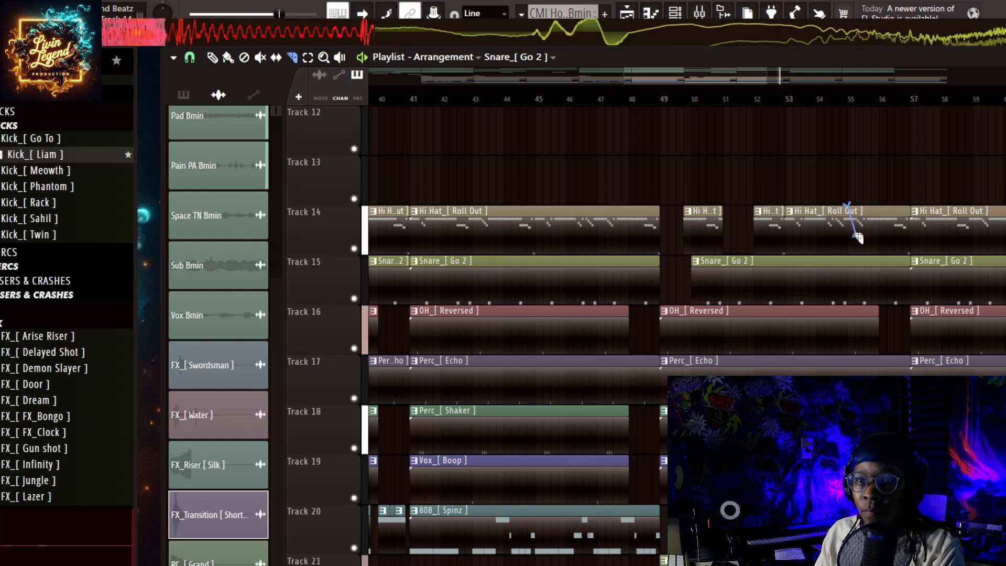
drag(850, 252, 849, 252)
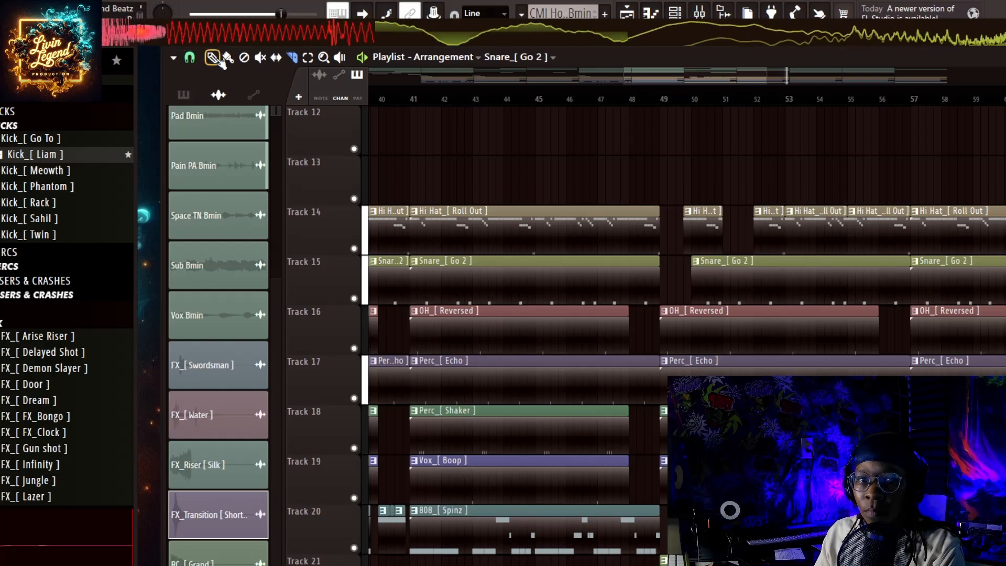
right_click(824, 216)
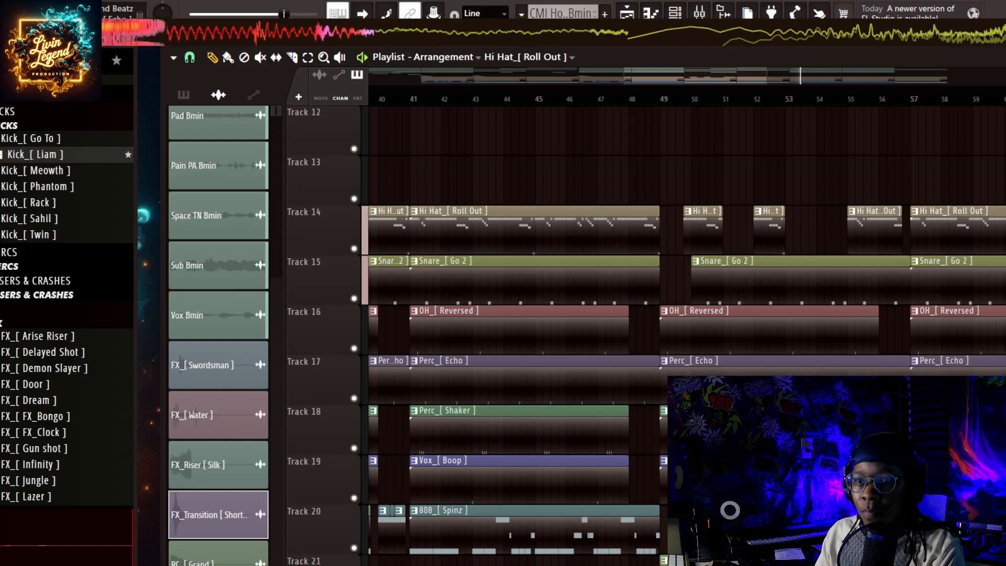
Shorten the bar 49 clips of CMI Holo PD Bmin on Track 11 and Pad Bmin on Track 3 to end just before bar 57
scroll(577, 314, up, 9)
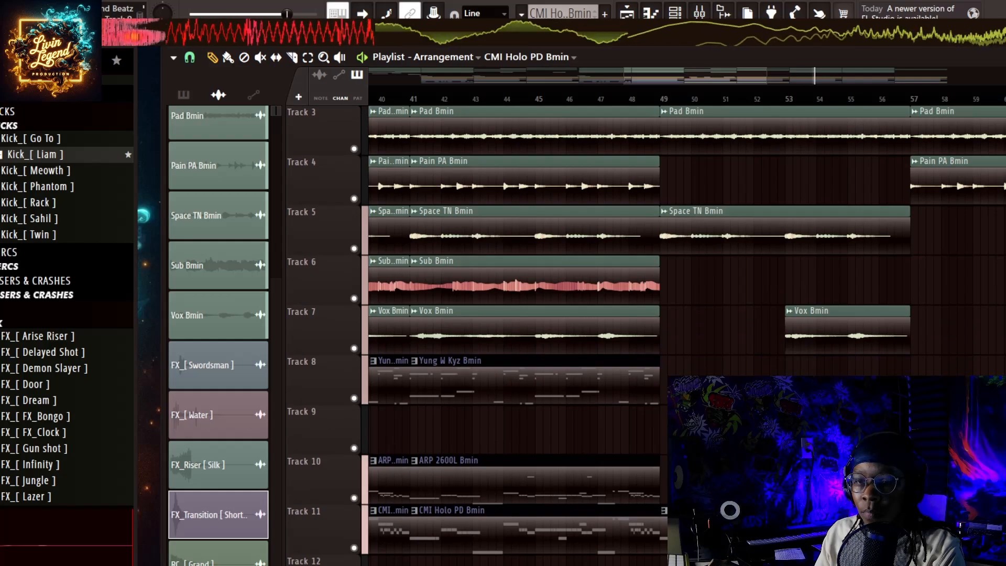
scroll(577, 314, up, 2)
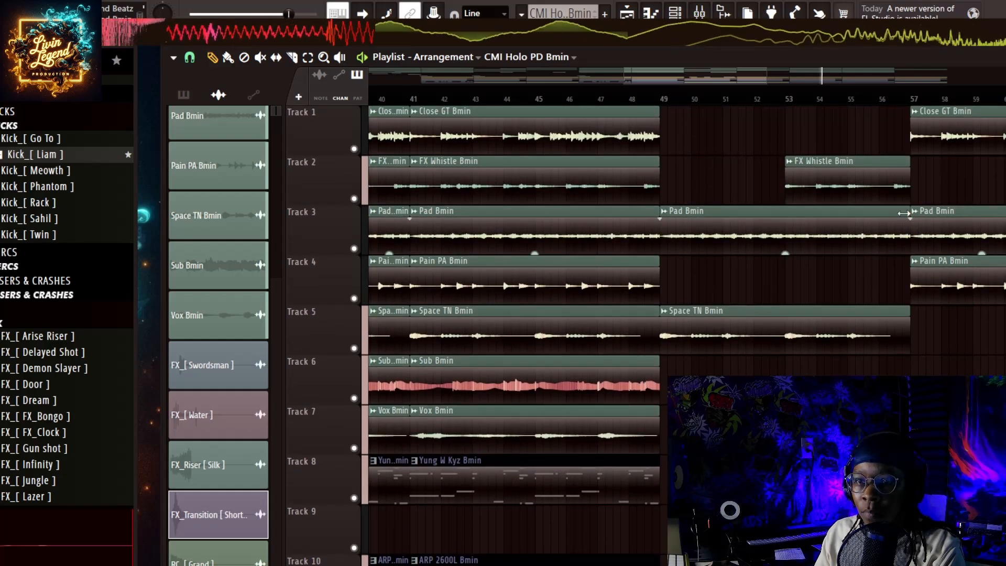
drag(904, 213, 894, 215)
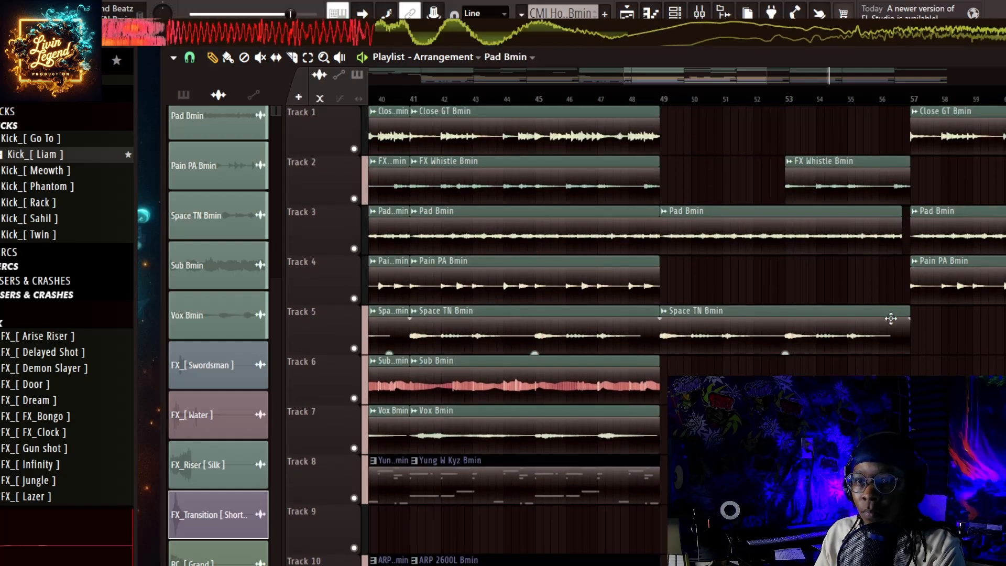
Look over the playlist tracks and the later sections of the arrangement up to its end after bar 81
scroll(576, 315, down, 11)
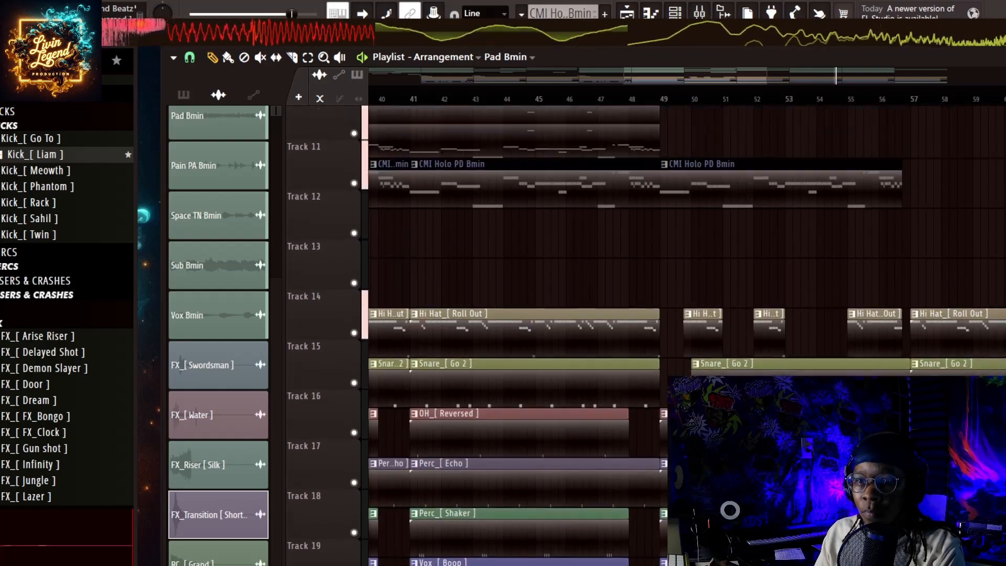
scroll(577, 314, up, 3)
scroll(834, 104, down, 4)
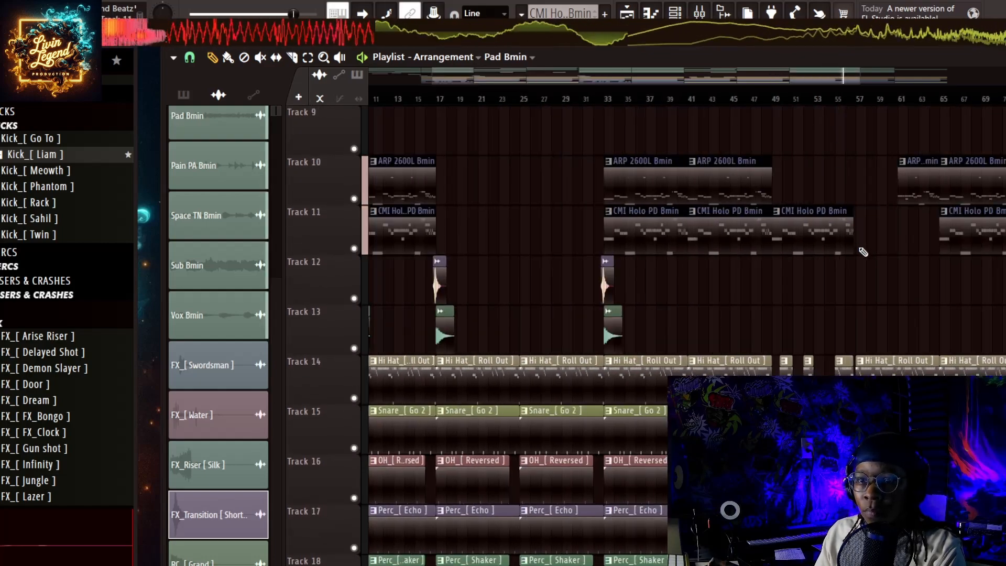
scroll(849, 125, up, 5)
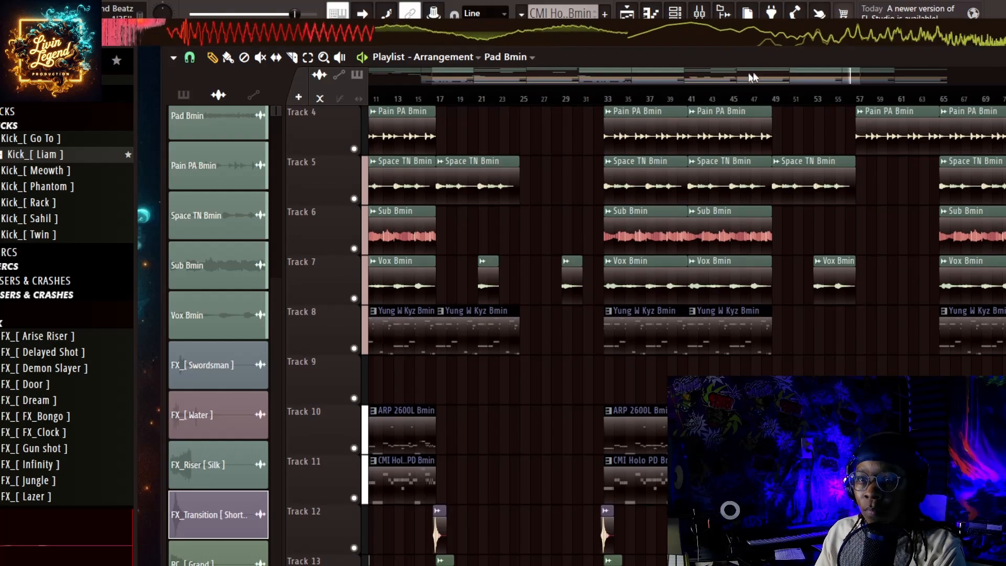
drag(816, 74, 968, 79)
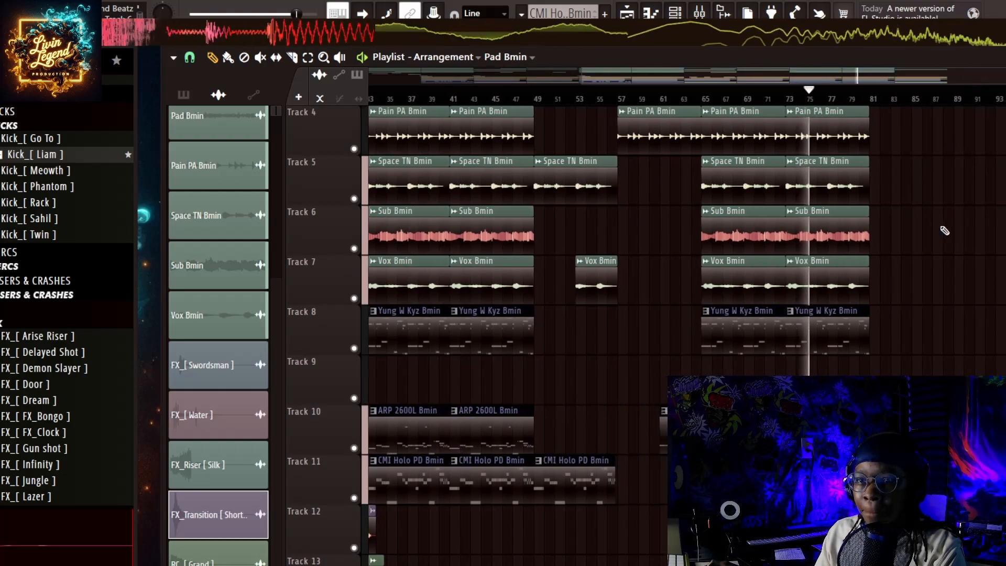
scroll(946, 218, up, 3)
drag(838, 80, 875, 78)
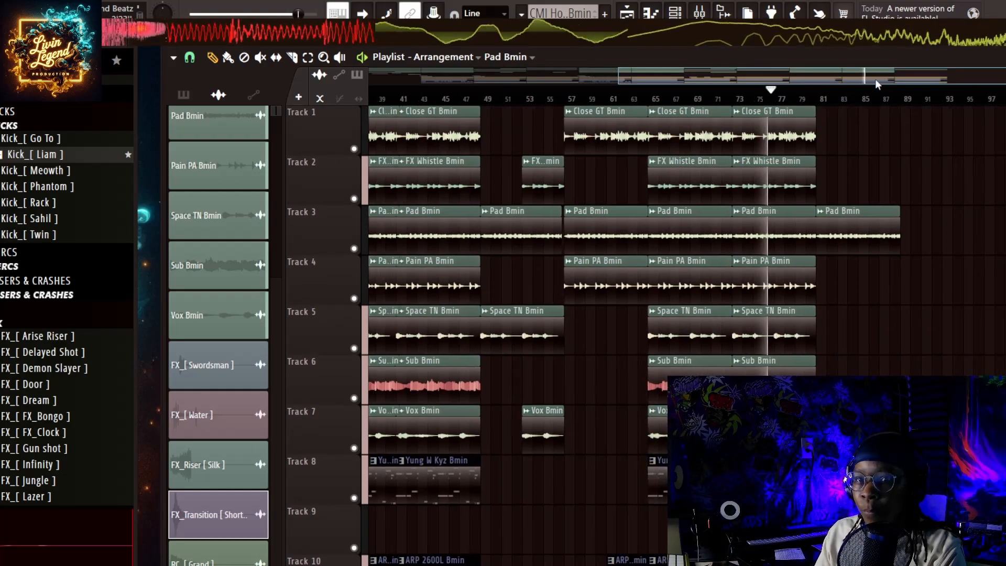
scroll(933, 285, down, 3)
scroll(936, 292, up, 3)
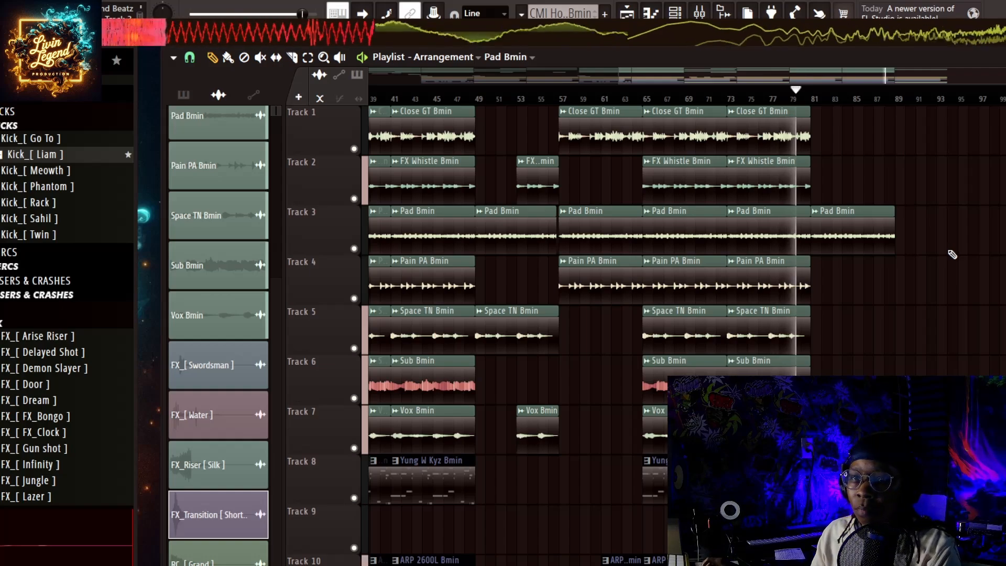
Stop playback and delete the drum clips that start at bar 81, including those on Tracks 14, 15 and 16
scroll(948, 262, down, 5)
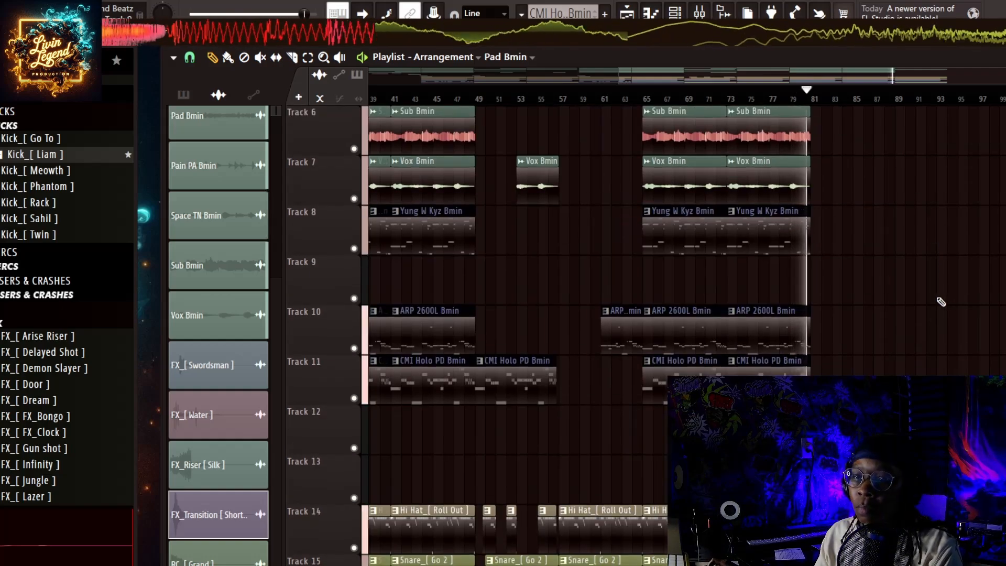
scroll(939, 298, up, 5)
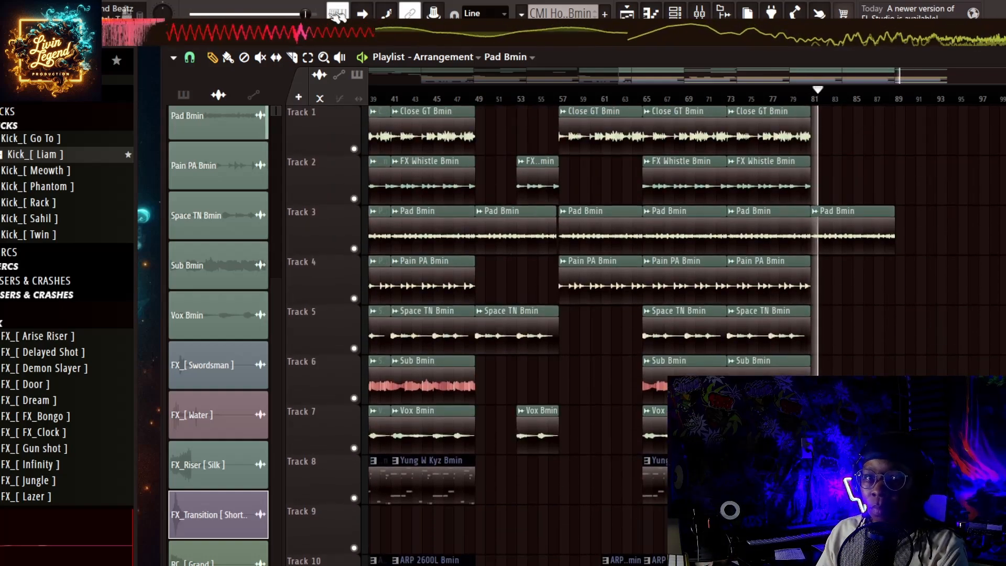
key(space)
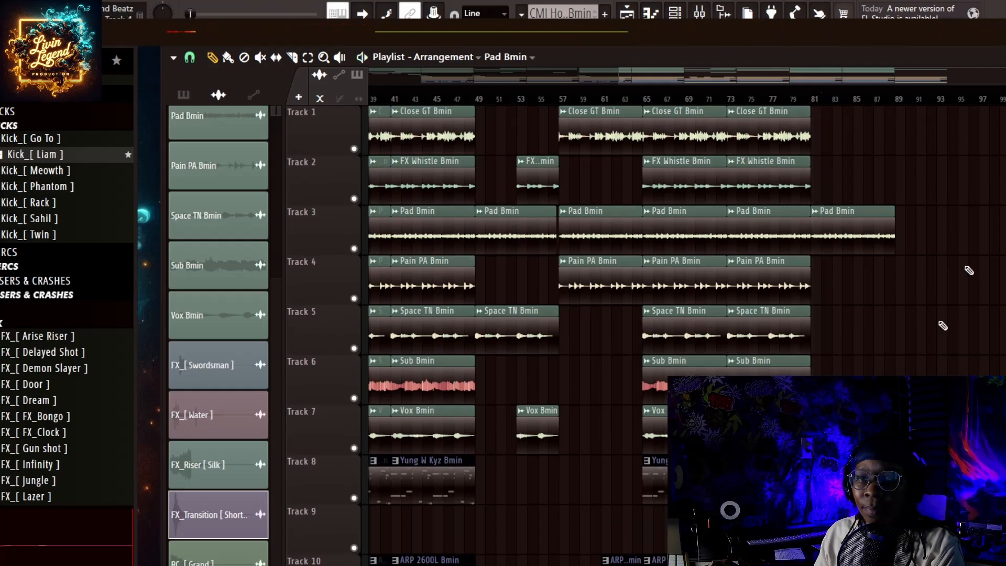
scroll(969, 270, down, 10)
right_click(853, 262)
right_click(851, 312)
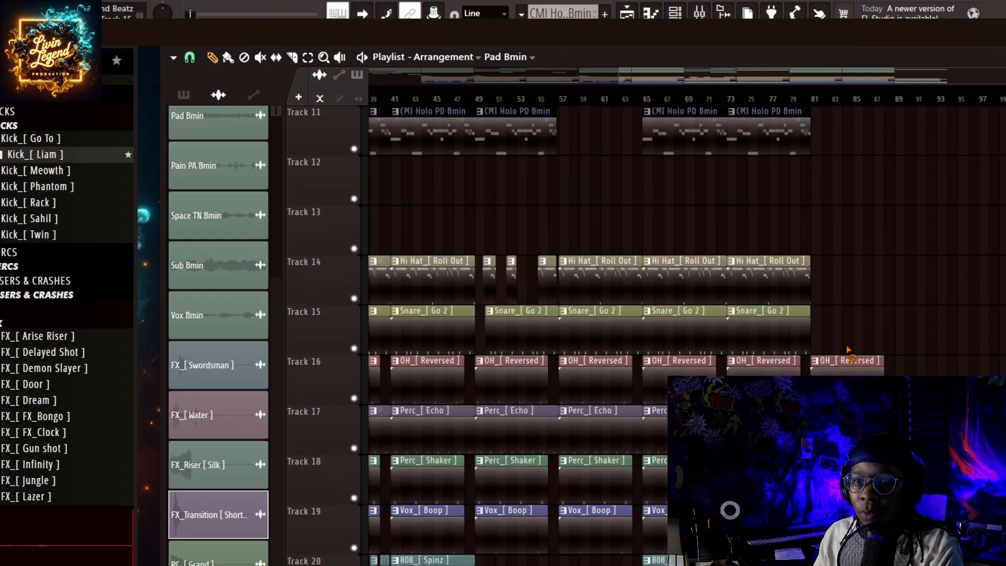
scroll(590, 335, down, 5)
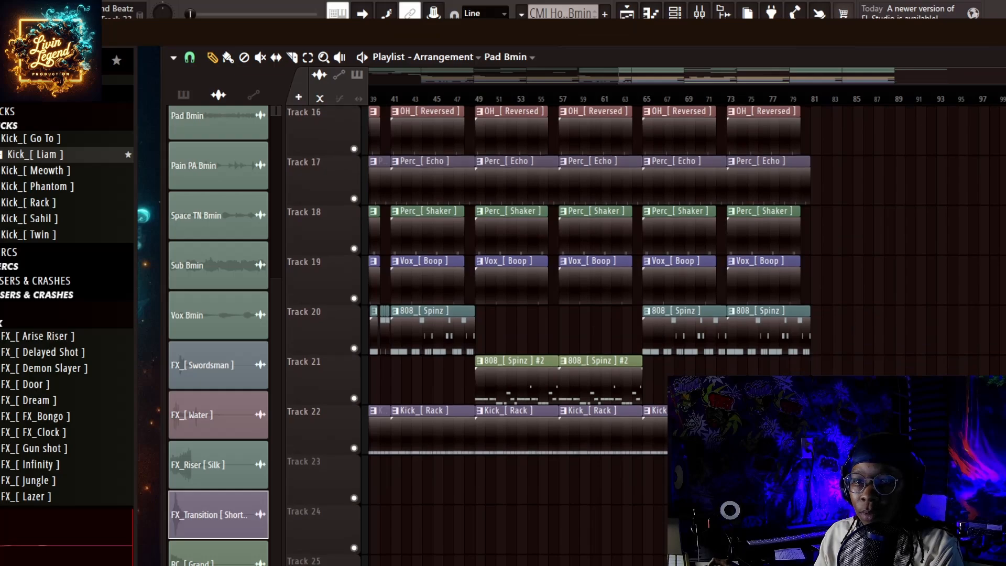
Review the trimmed arrangement from the melody tracks to the drum tracks and back to its opening at bar 1
scroll(590, 335, up, 11)
scroll(566, 111, up, 3)
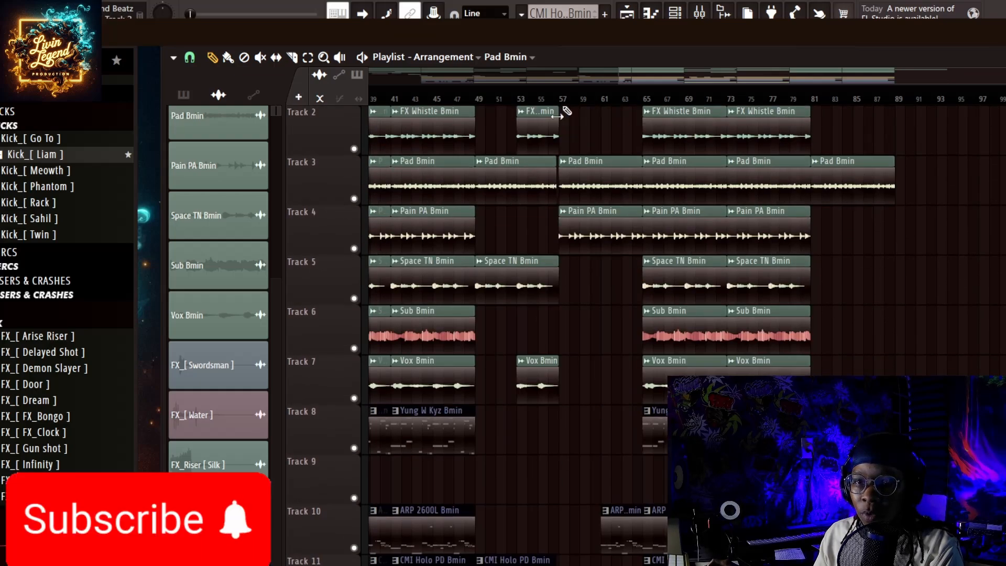
scroll(574, 205, up, 1)
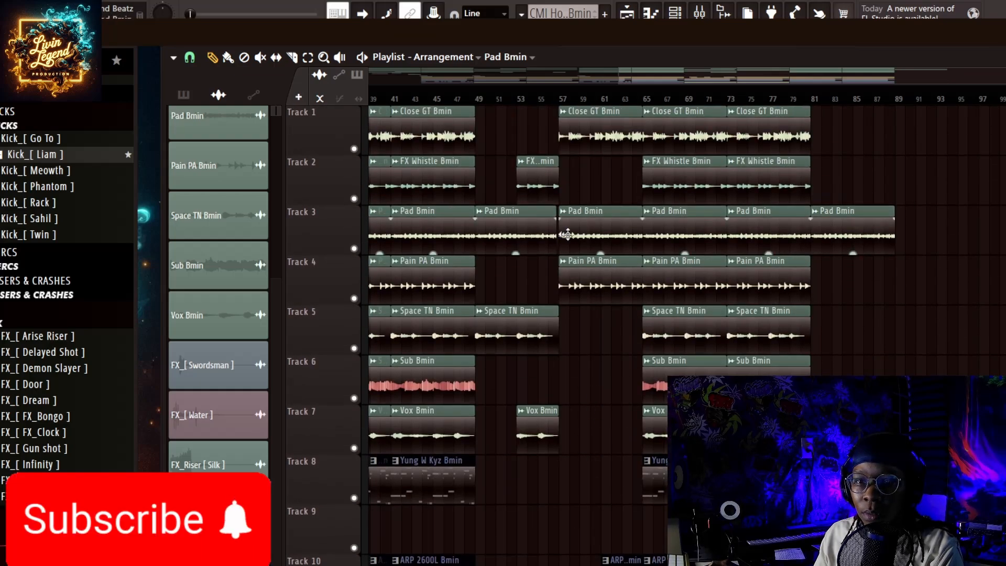
scroll(567, 234, down, 4)
scroll(573, 311, down, 4)
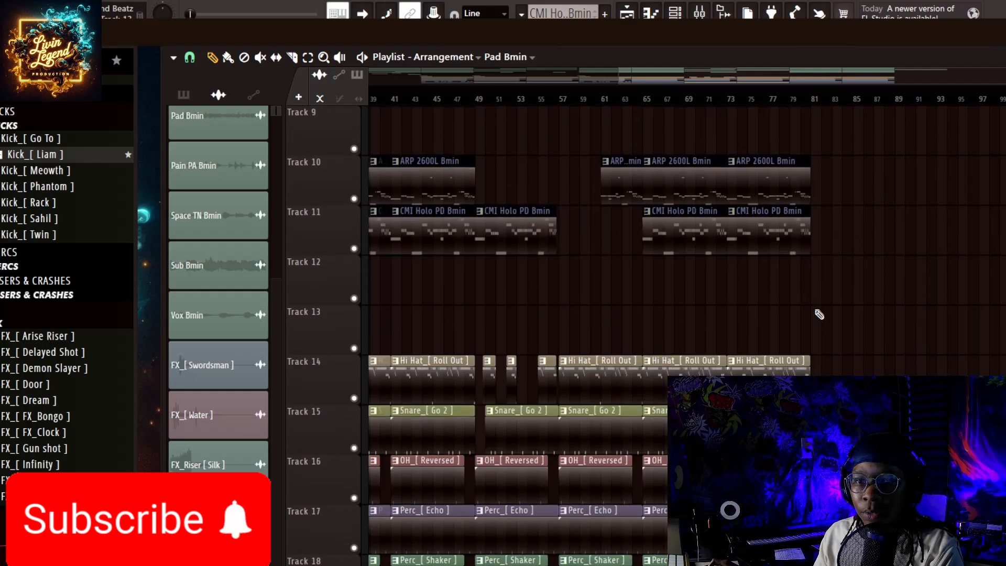
scroll(603, 338, up, 8)
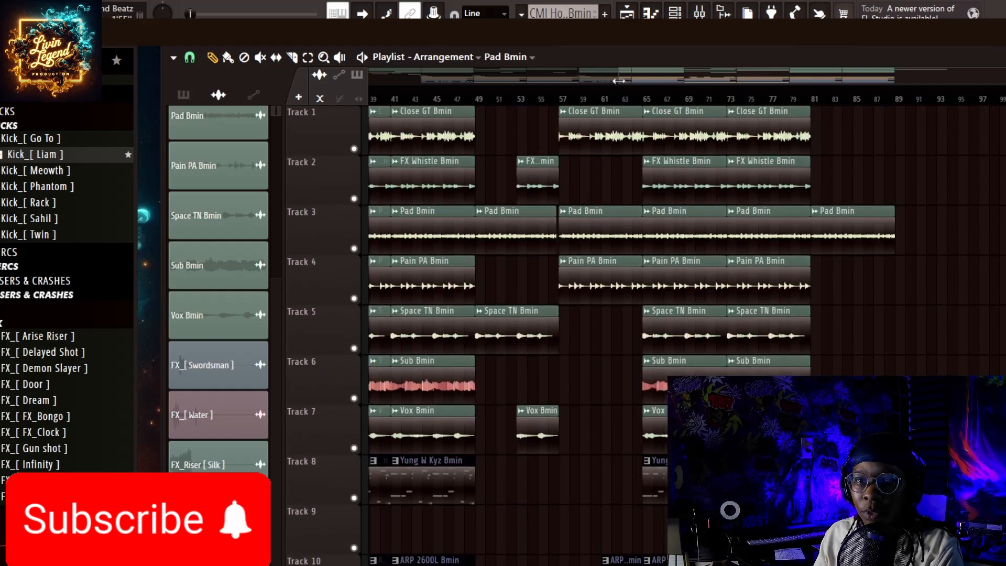
drag(616, 79, 355, 73)
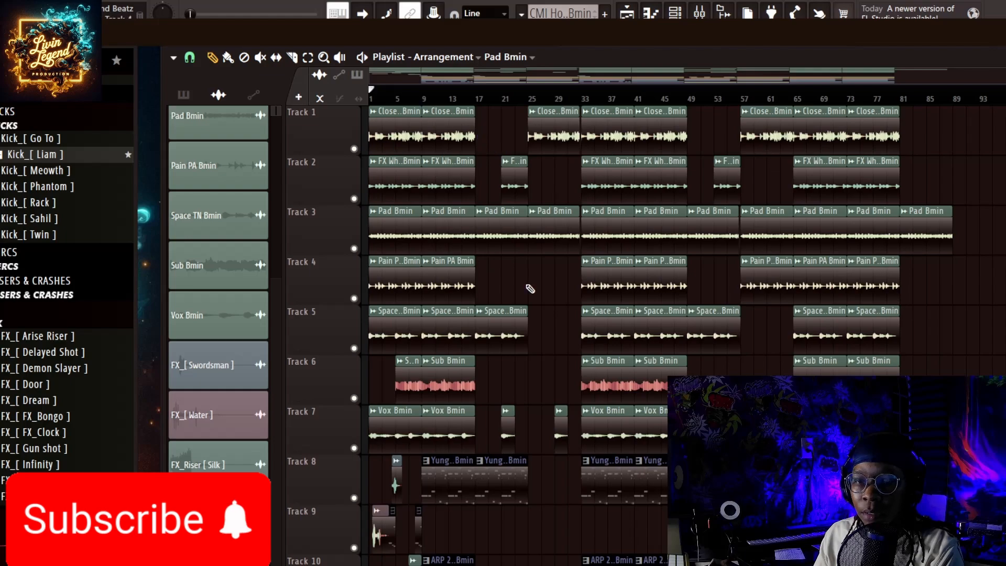
scroll(492, 104, up, 2)
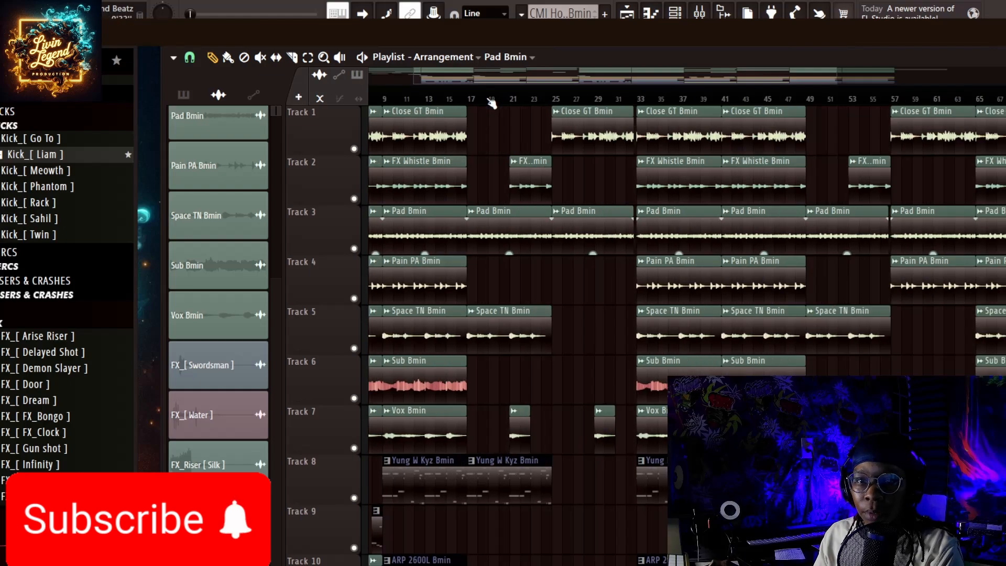
drag(474, 69, 395, 79)
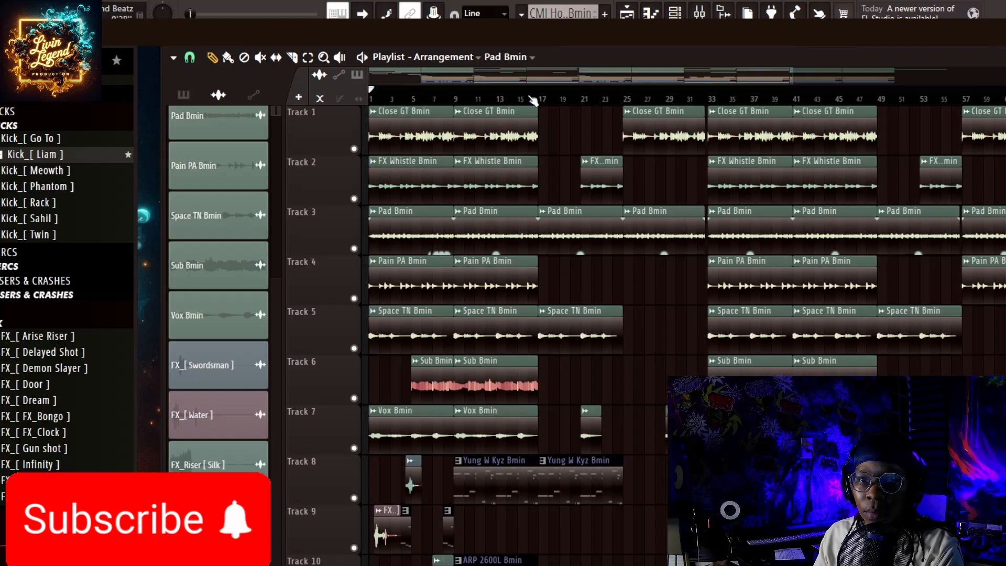
scroll(533, 101, down, 2)
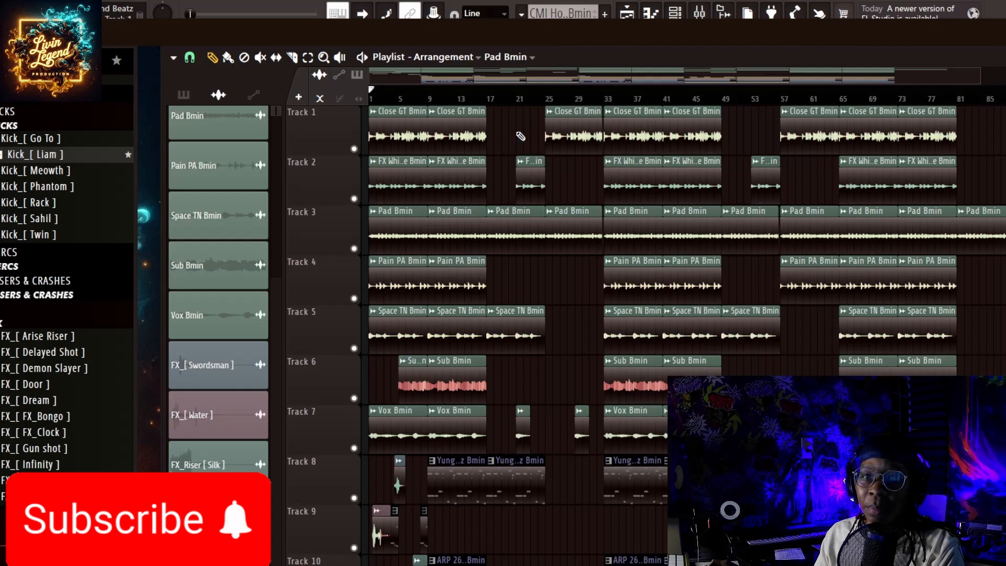